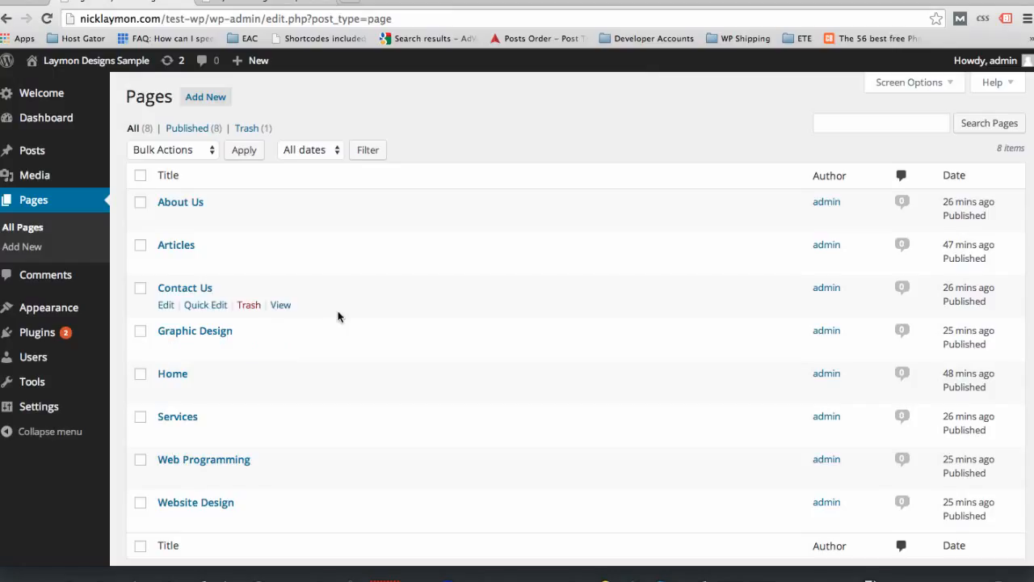
Step: Open the Home page from the pages list to view its current content in the editor
scroll(337, 314, down, 1)
mouse_move(182, 348)
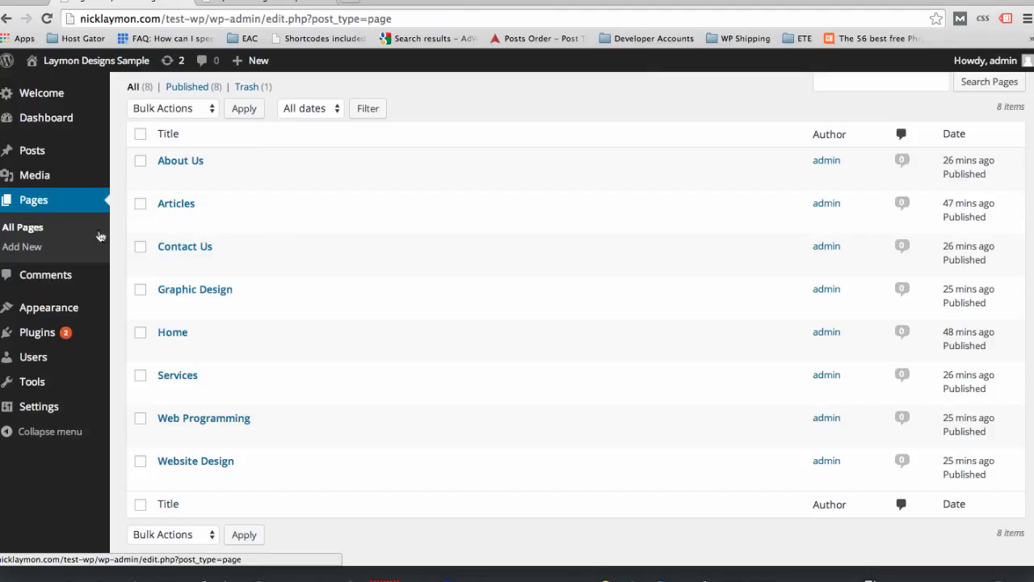
click(167, 352)
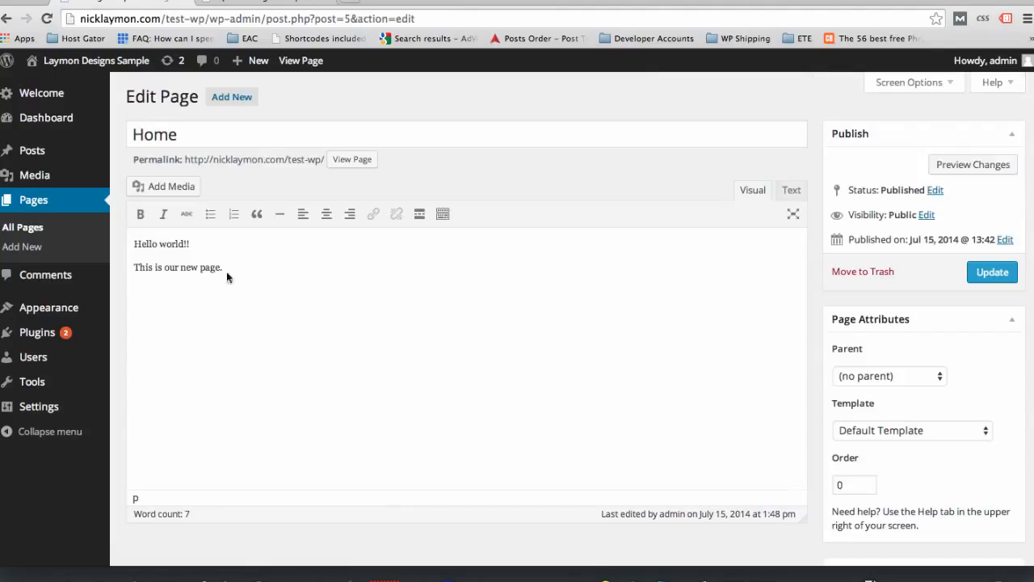
Step: Return to the list of all pages and view the Quick Edit settings of About Us and Contact Us
click(24, 229)
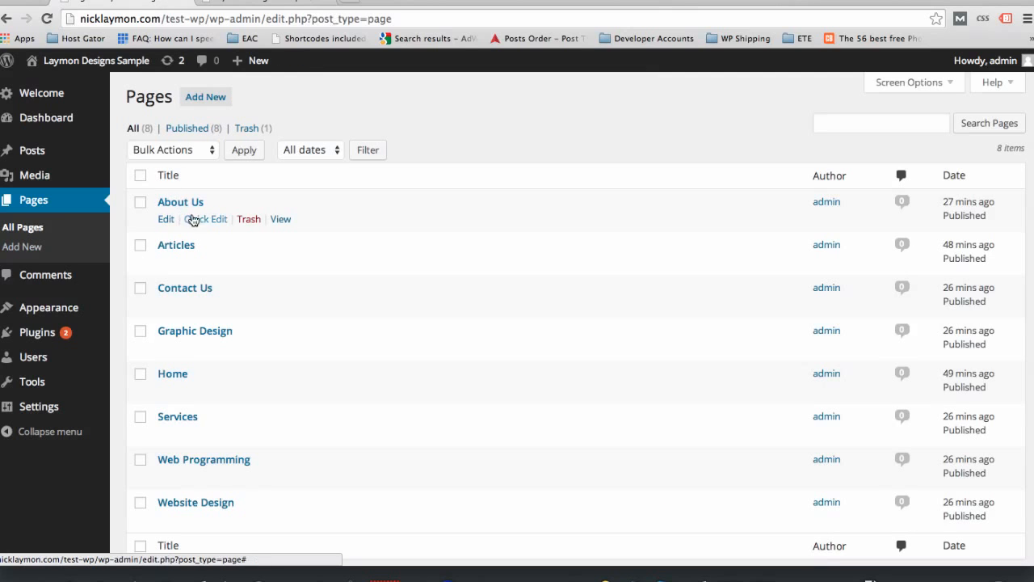
click(202, 218)
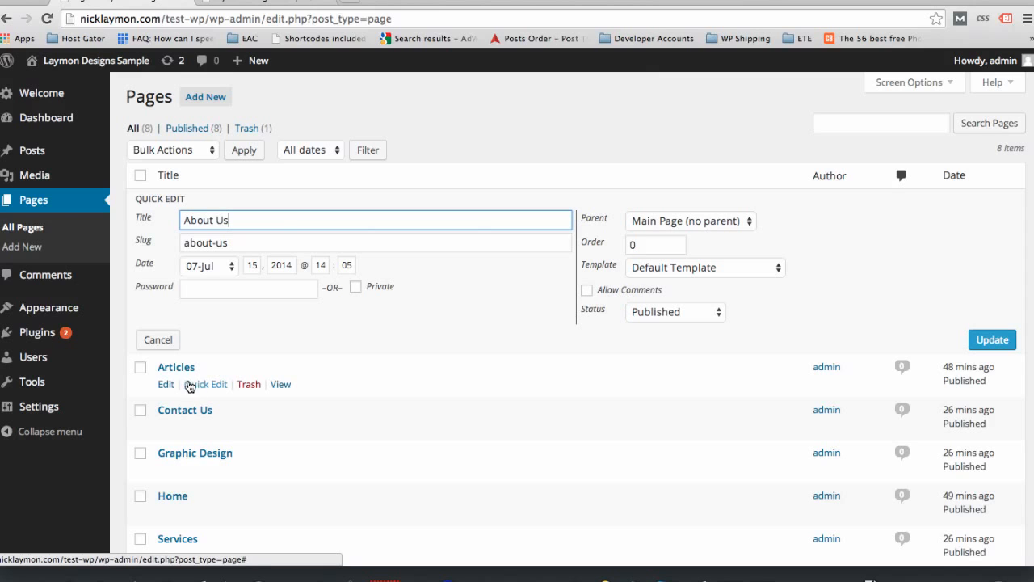
click(202, 428)
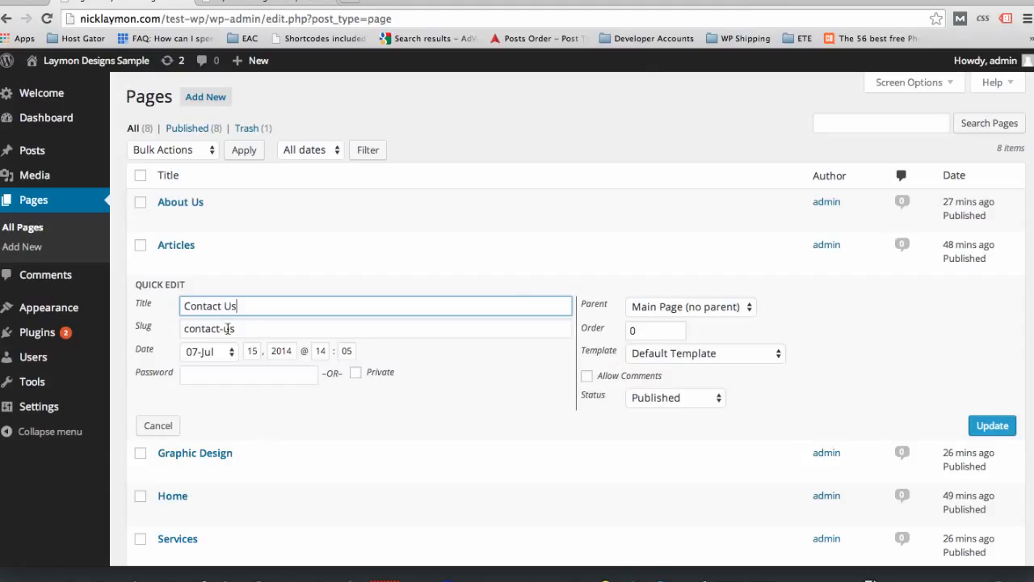
Step: Open the Home page for editing and expand the editor's formatting tools to review the available paragraph styles
click(165, 497)
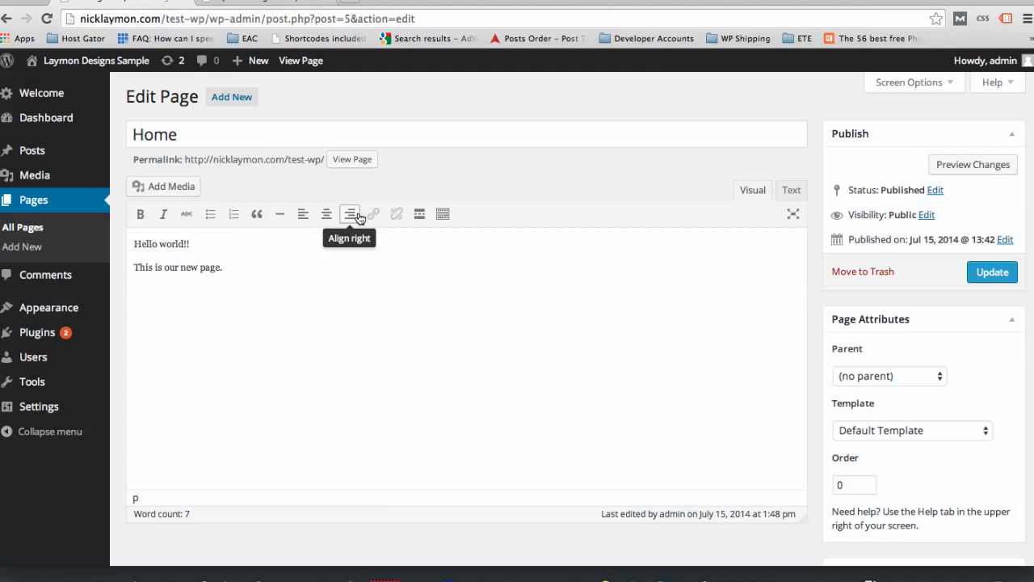
click(444, 214)
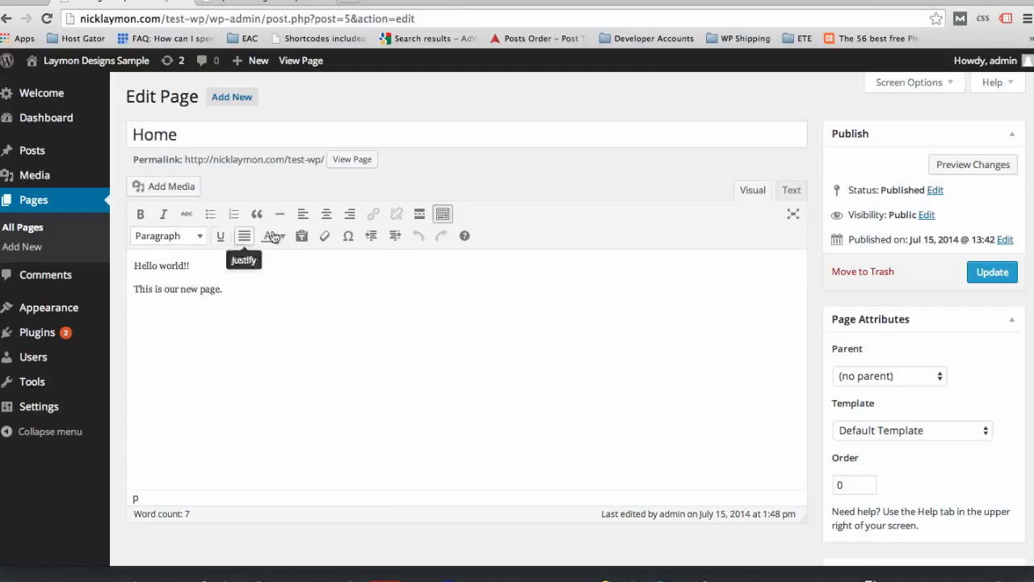
click(197, 236)
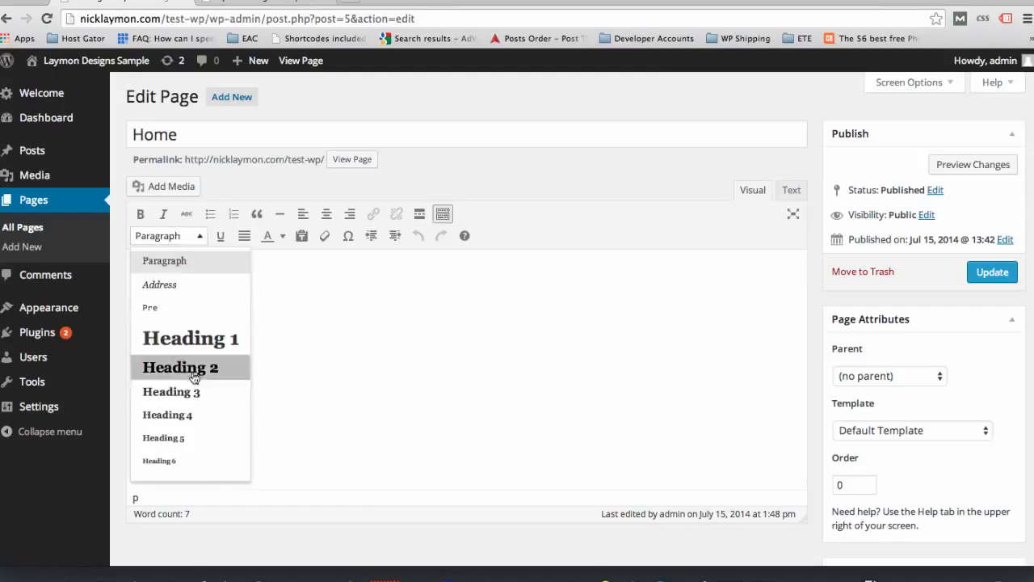
click(393, 364)
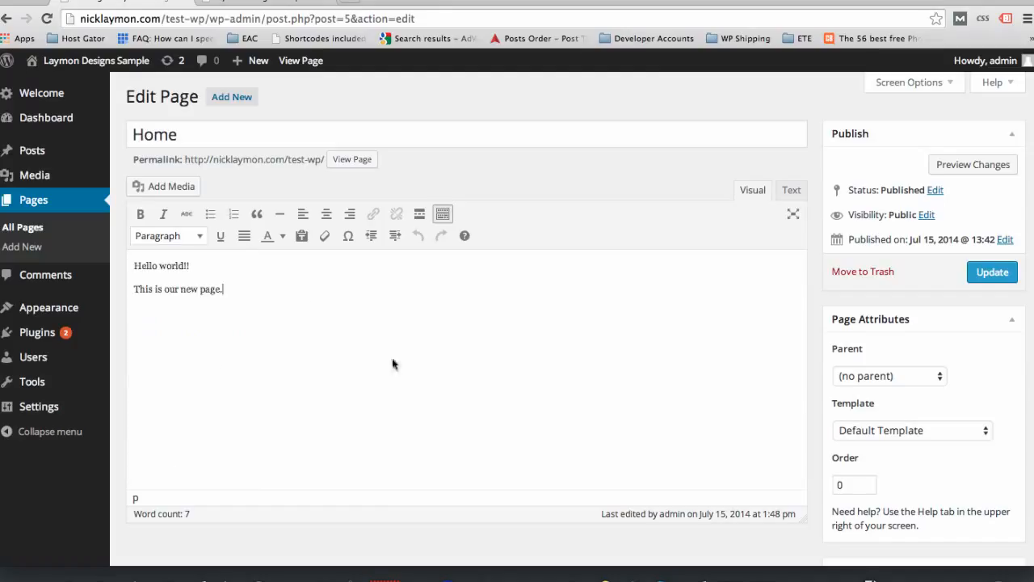
click(243, 236)
Step: Compare how the Home page's content is shown in the Text and Visual editing modes
click(792, 192)
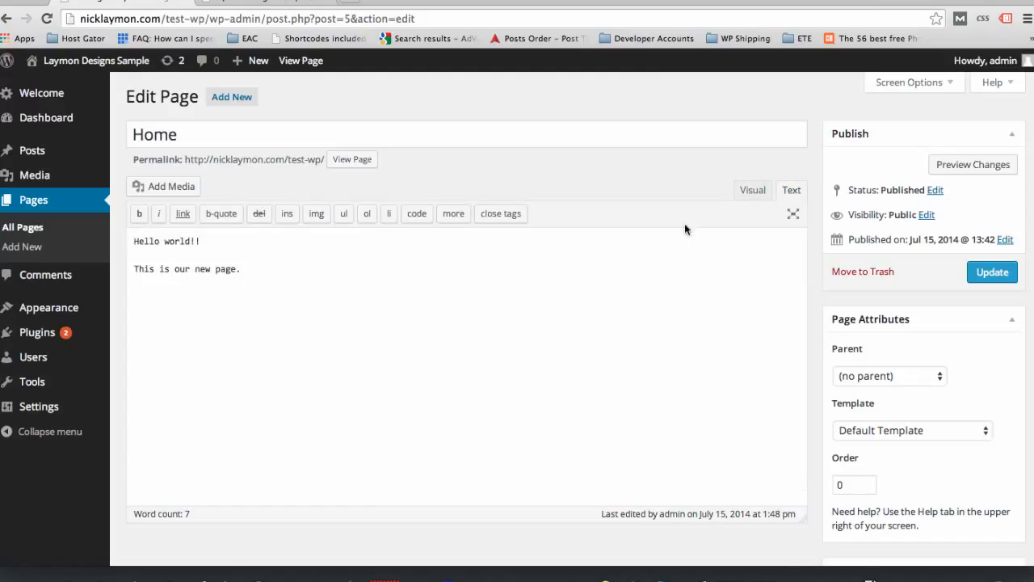
click(749, 189)
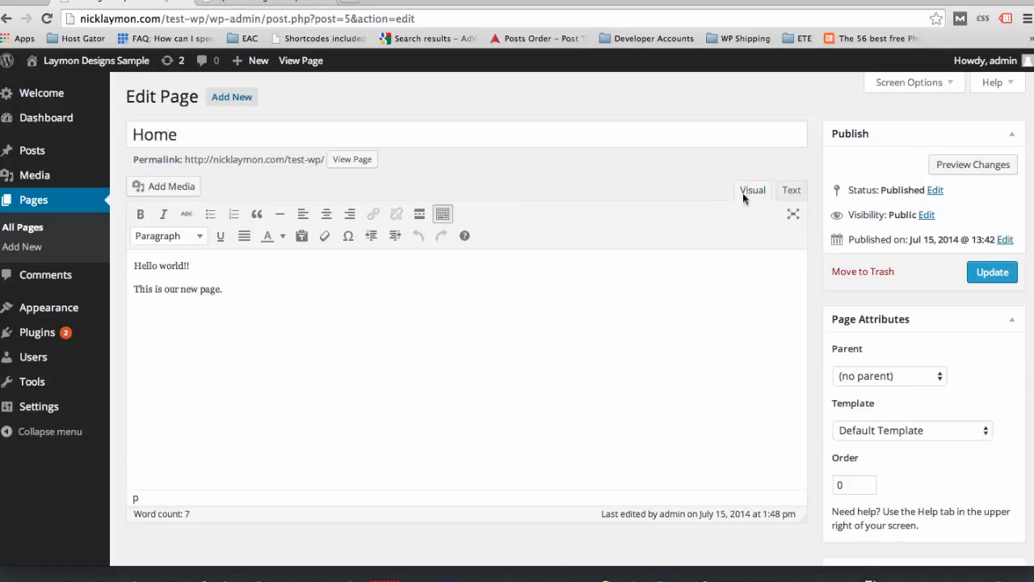
click(259, 295)
click(791, 190)
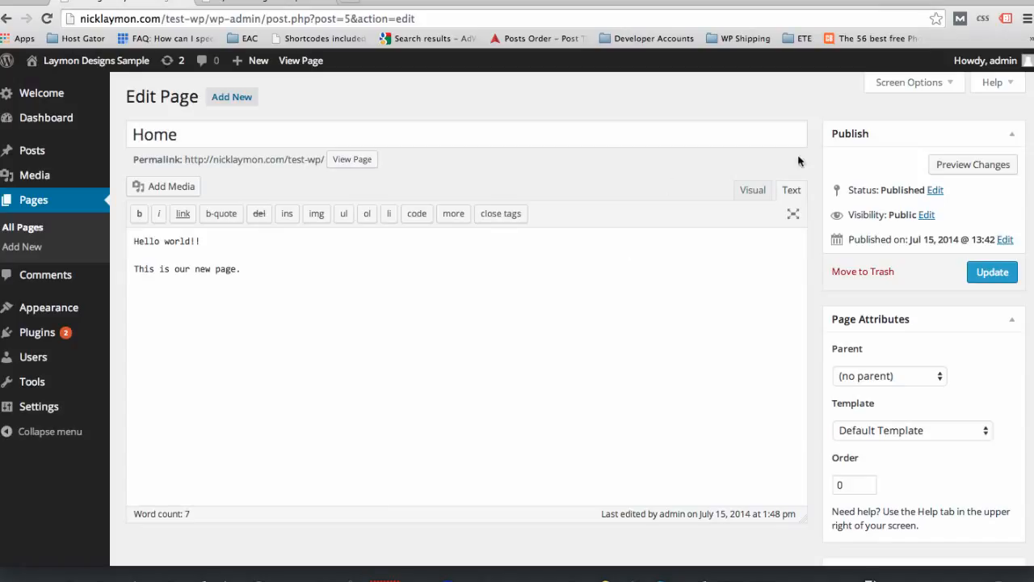
click(753, 190)
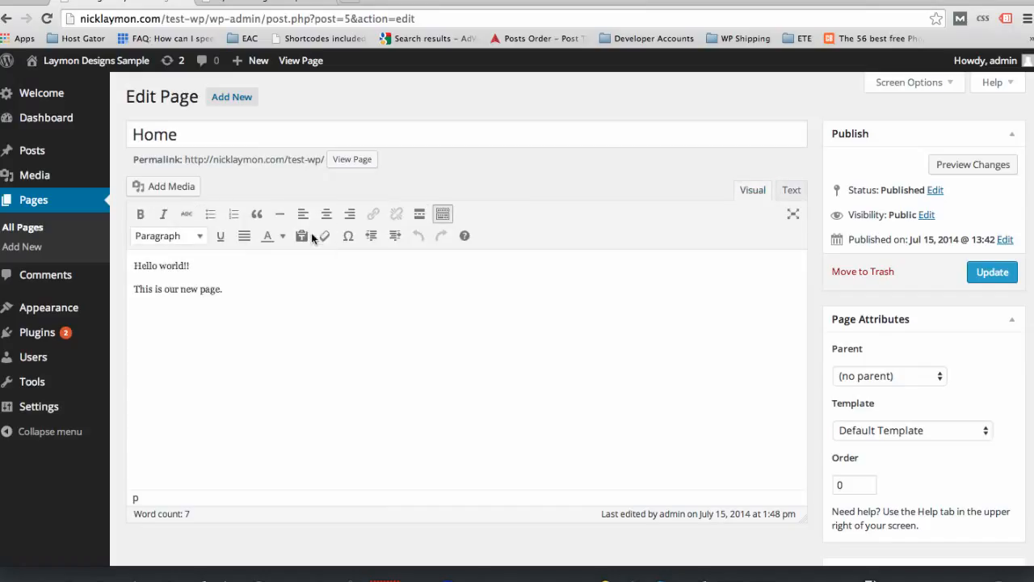
click(792, 192)
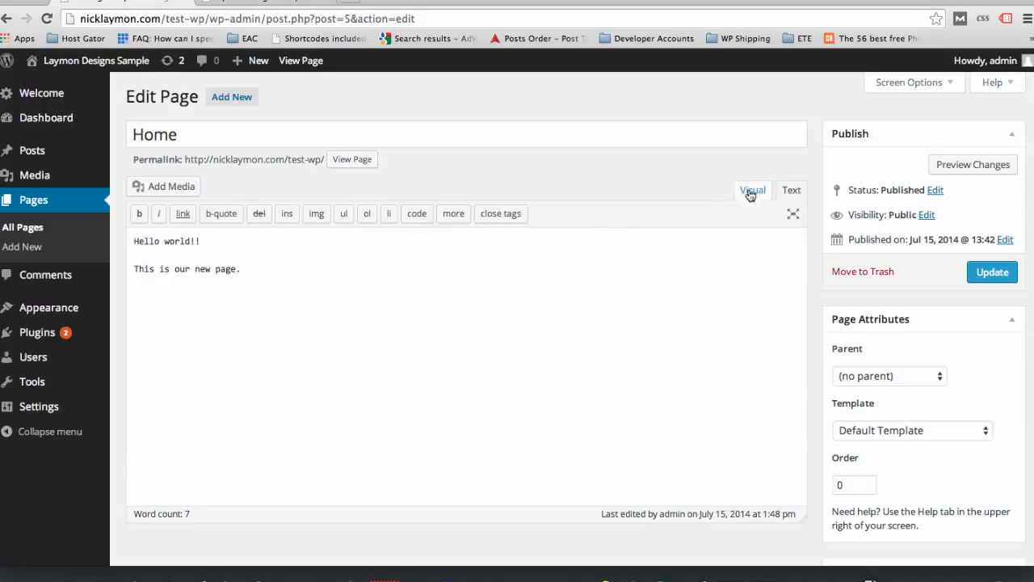
drag(254, 266, 129, 241)
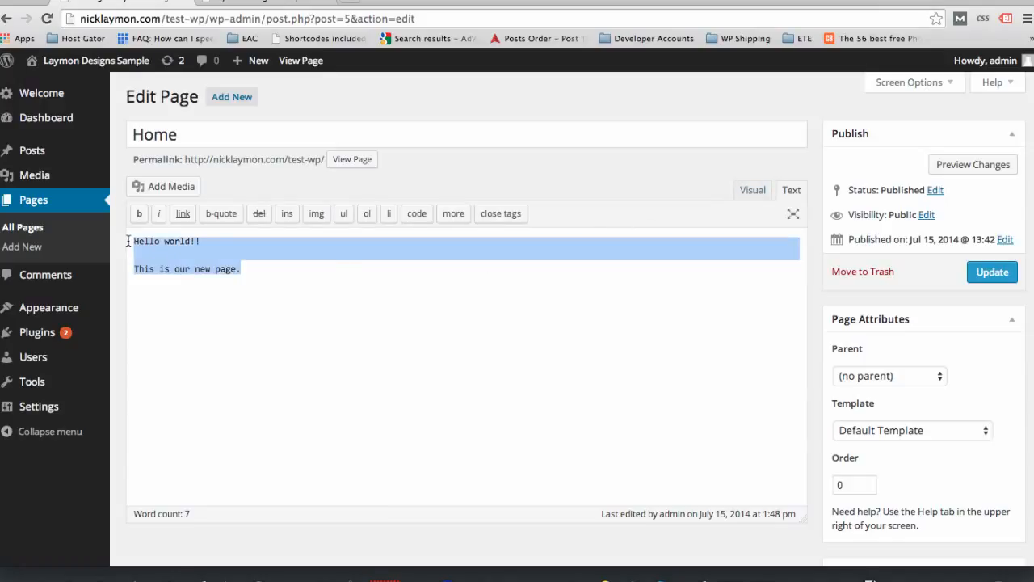
click(343, 268)
click(748, 191)
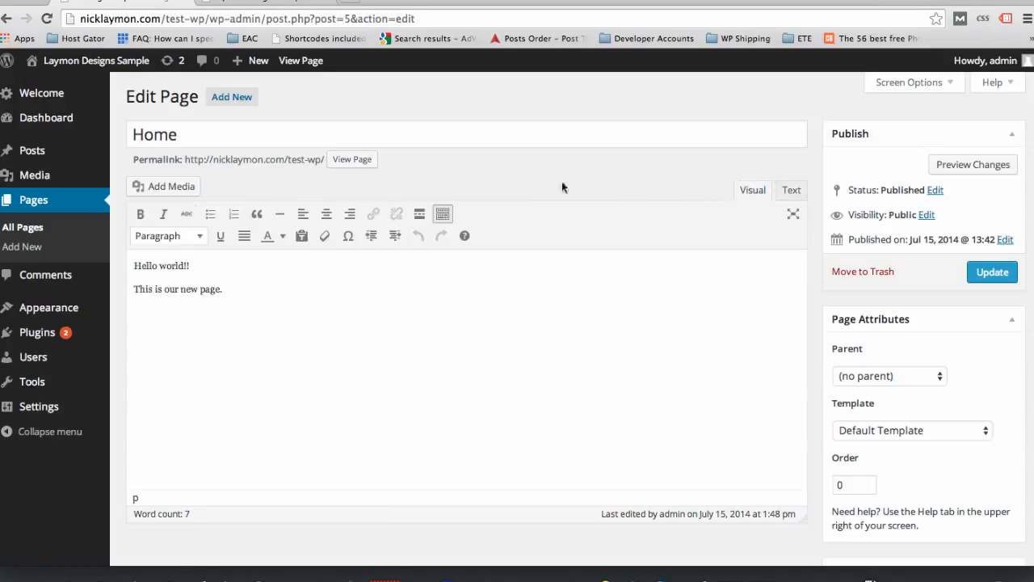
Step: Format the "Hello world!!" line as Heading 1
drag(199, 266, 131, 267)
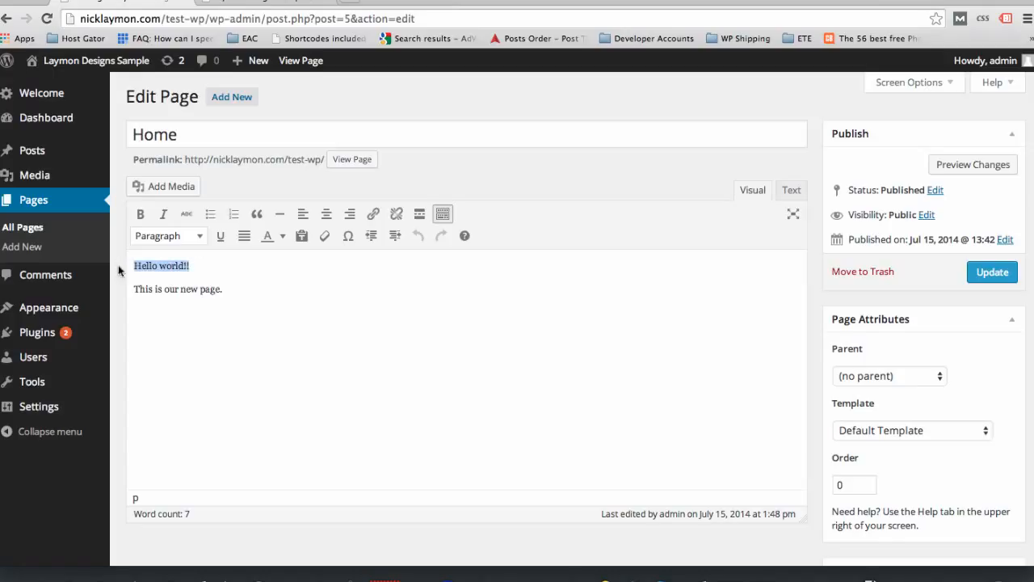
click(200, 236)
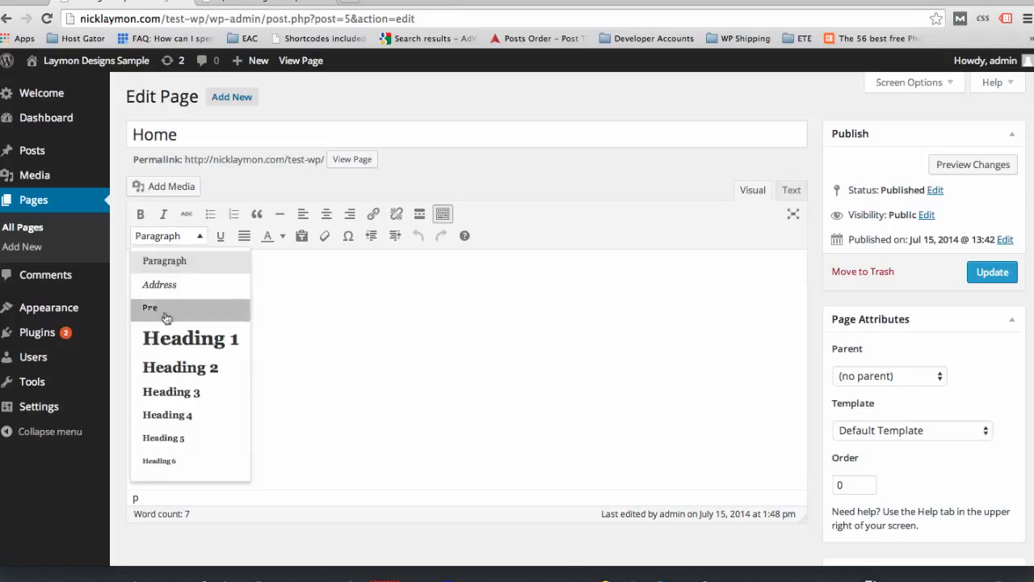
click(172, 338)
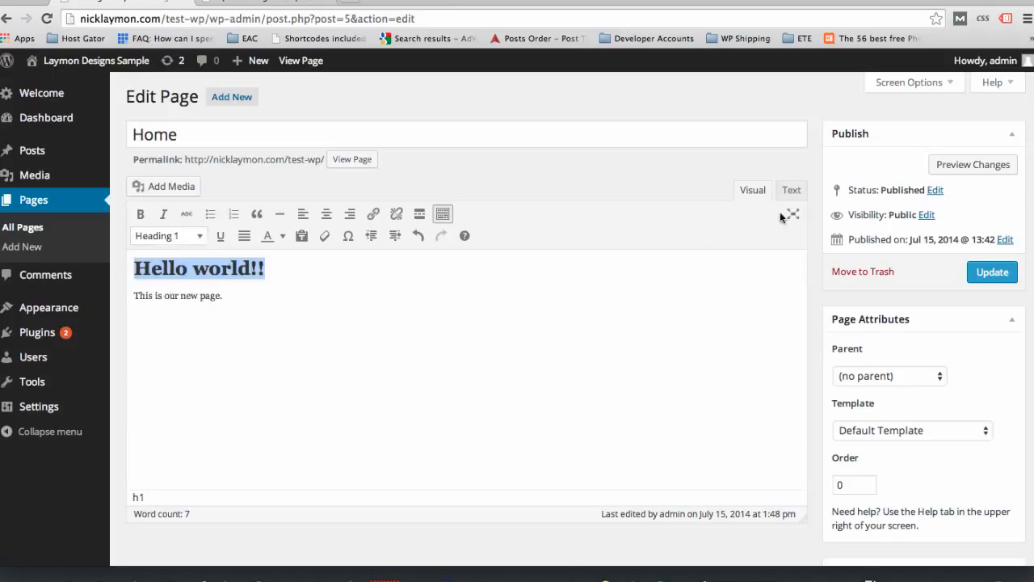
Step: Examine the HTML markup of the "Hello world!!" heading, then return to the Visual editing mode
click(791, 192)
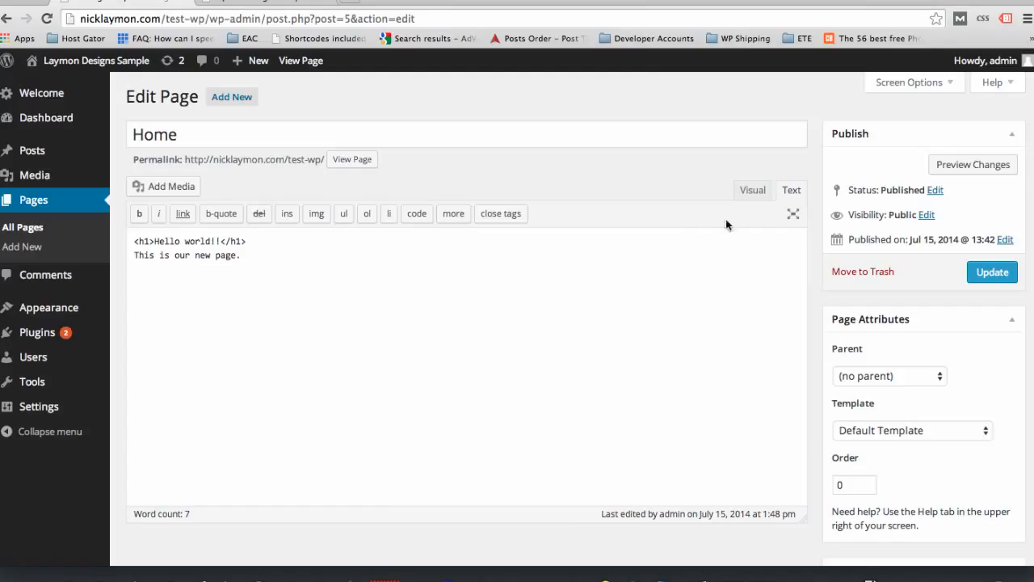
click(751, 191)
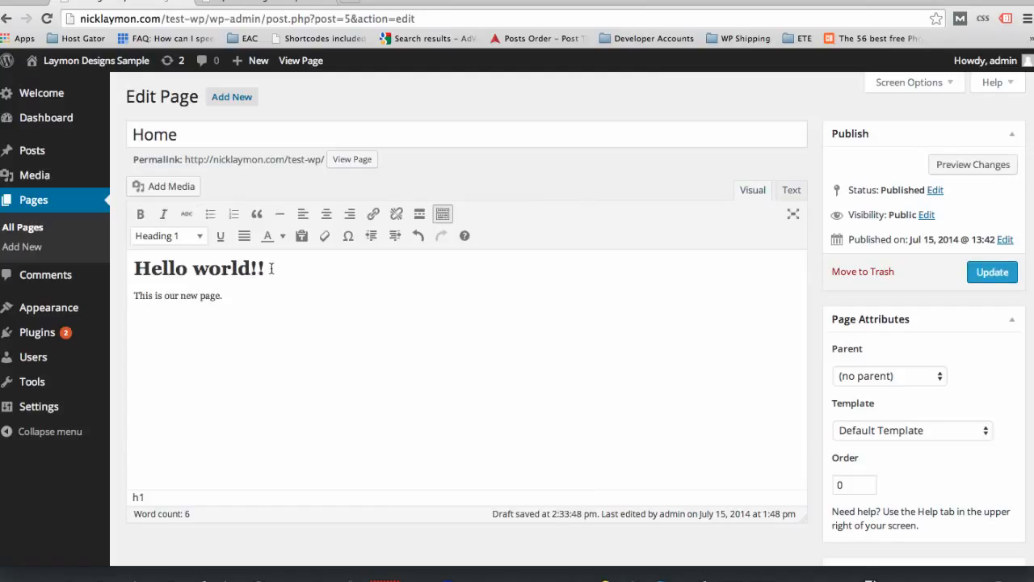
drag(267, 269, 139, 257)
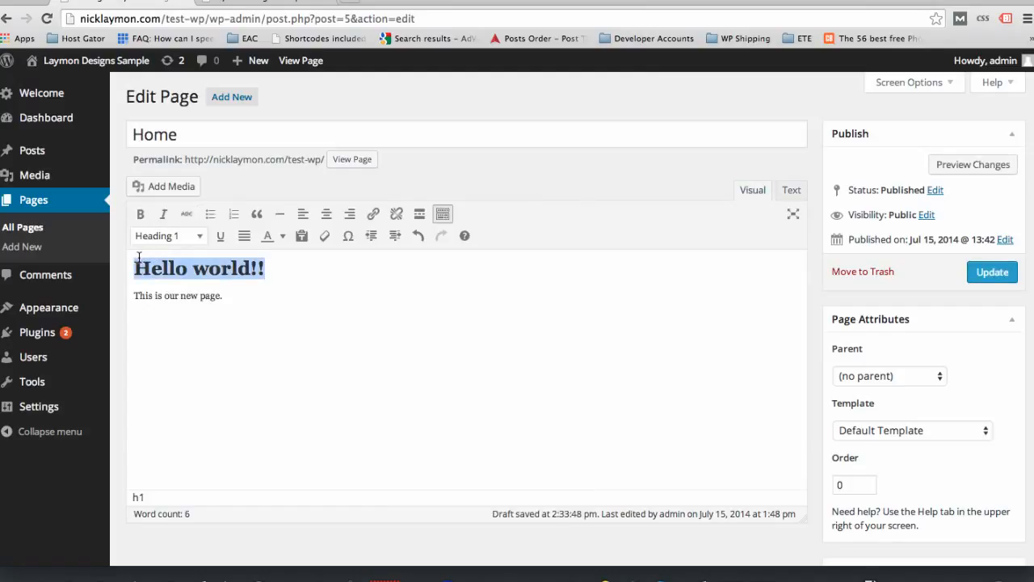
click(297, 327)
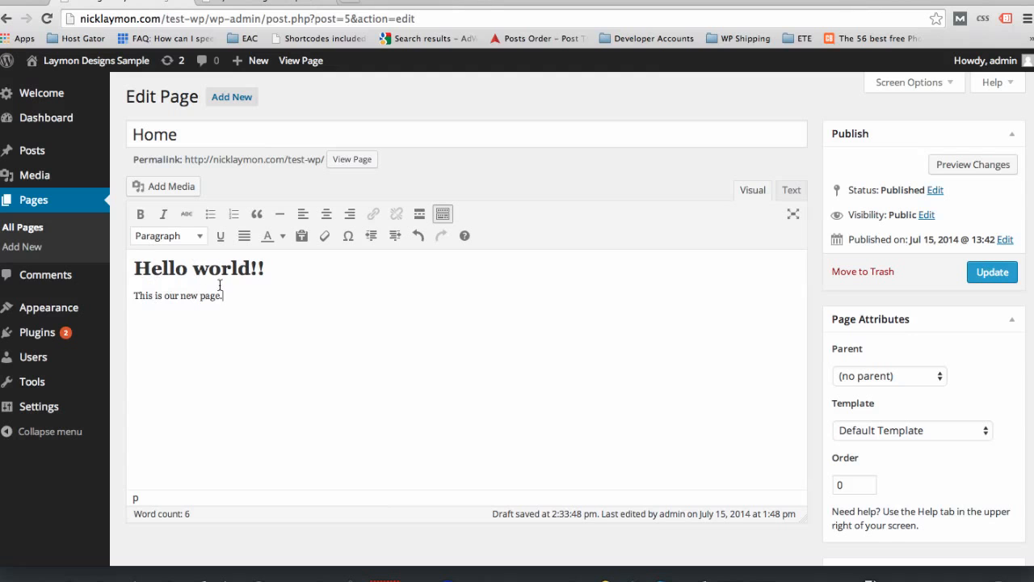
click(348, 1)
text(lipsum)
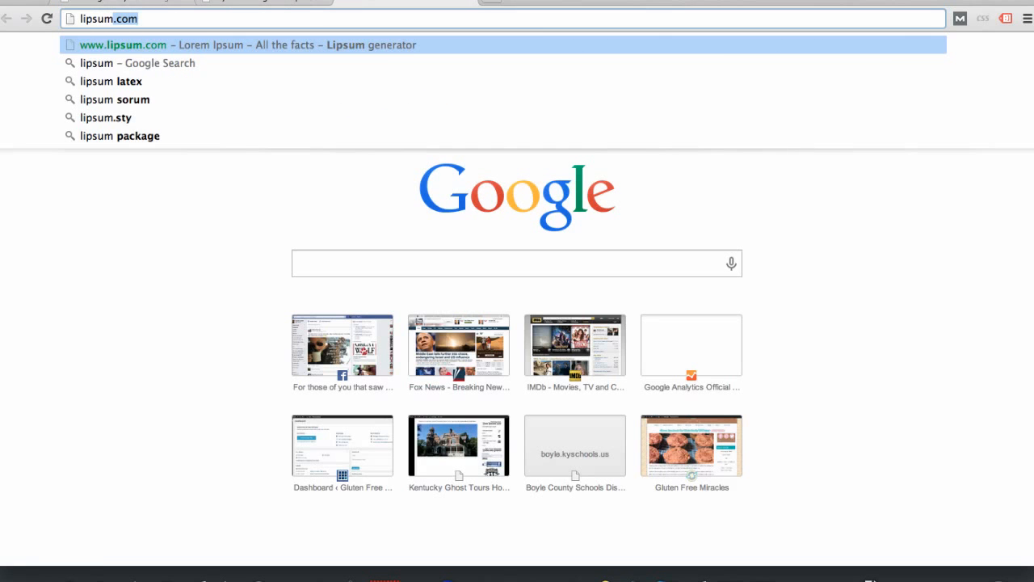
key(Return)
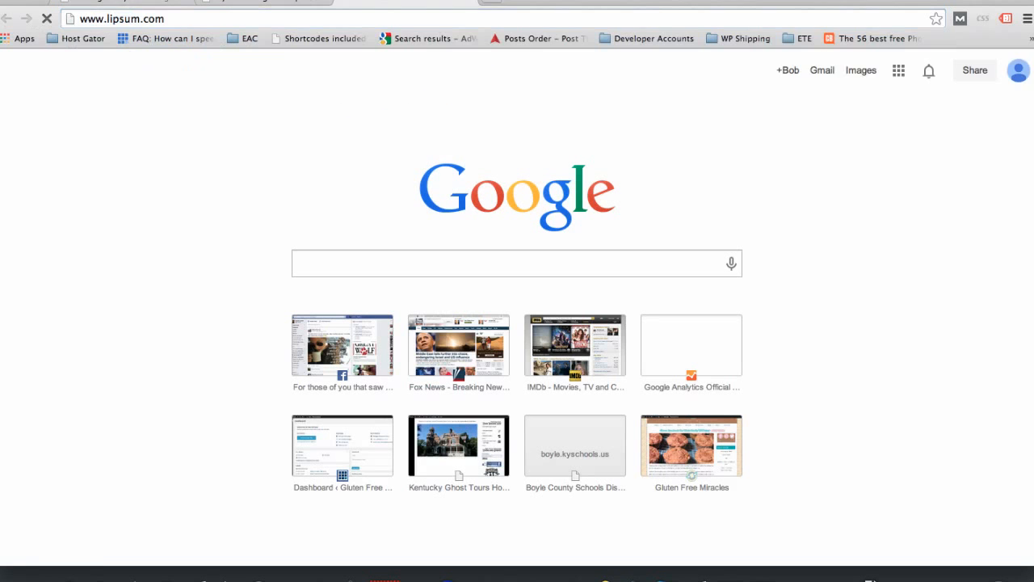
Step: Back in the Home page editor, replace the "Hello world!!" heading text with "This is my page title"
click(103, 2)
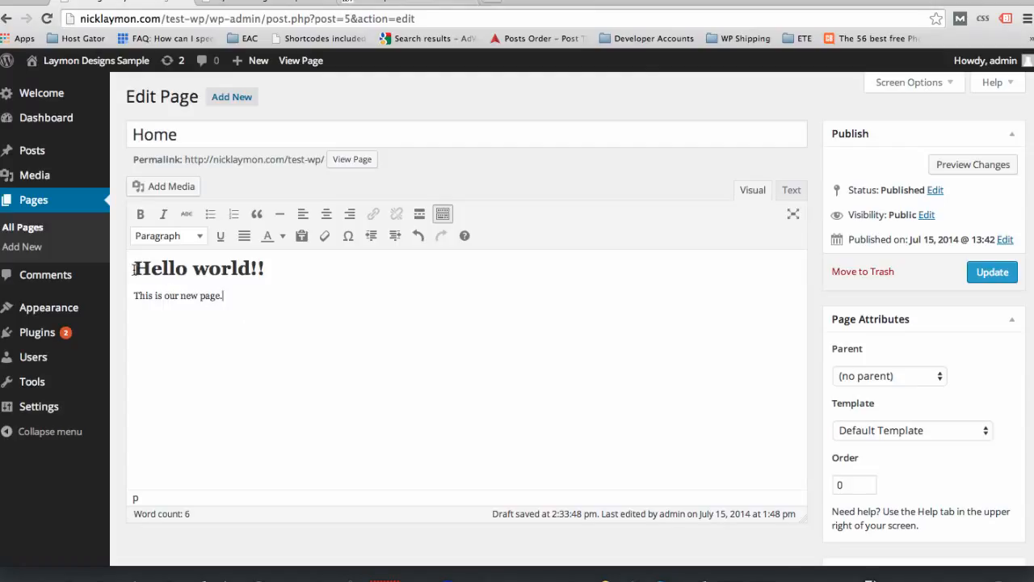
drag(133, 268, 288, 271)
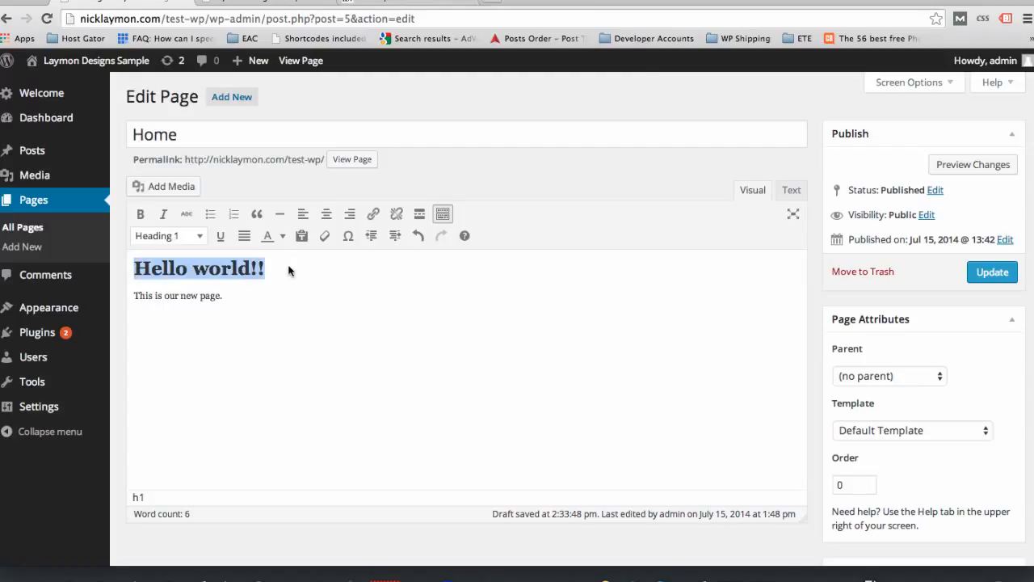
text(This is my p)
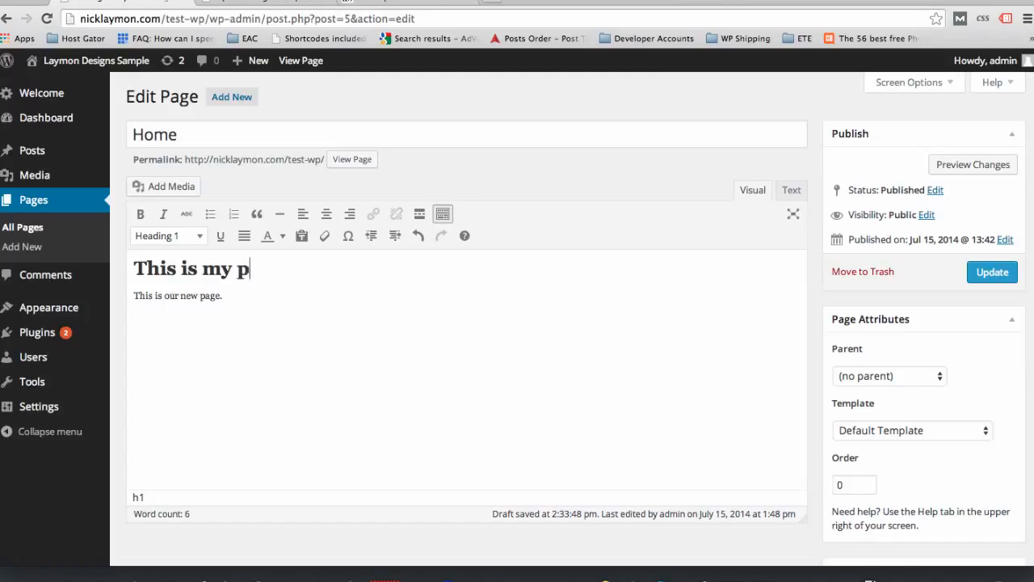
text(age title.)
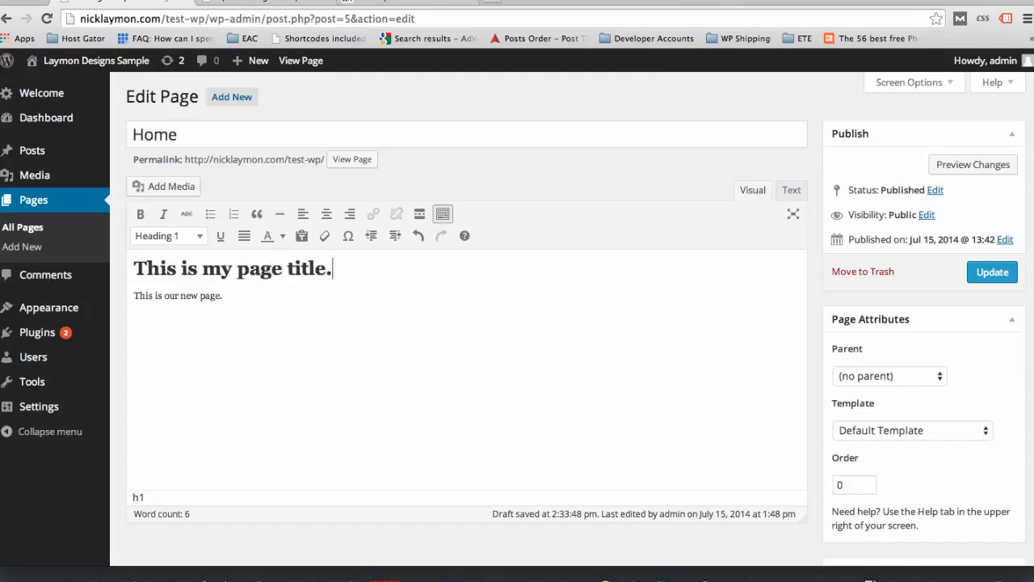
key(BackSpace)
Step: Change the style of the "This is my page title" line to Heading 2
drag(333, 271, 115, 267)
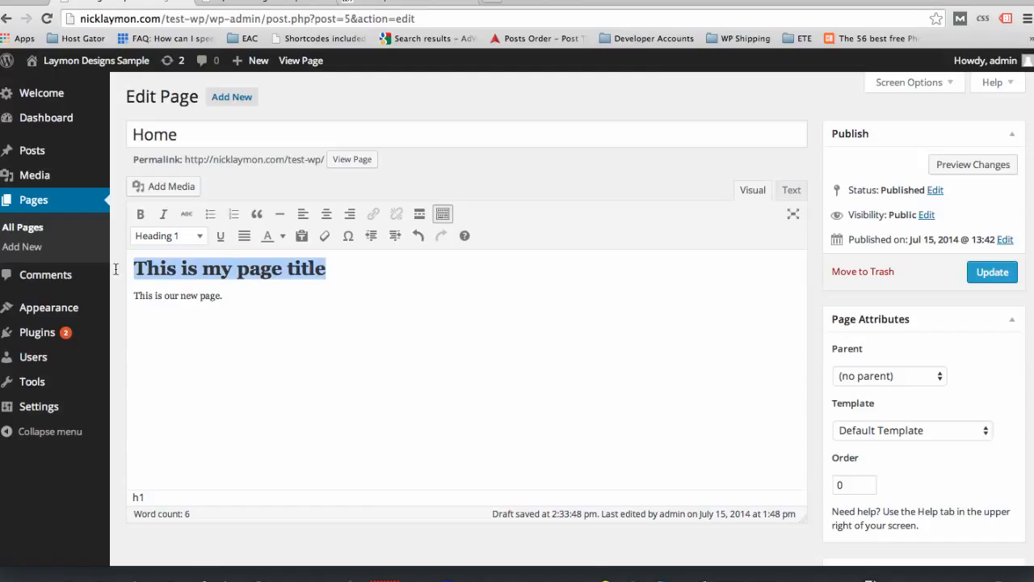
click(200, 239)
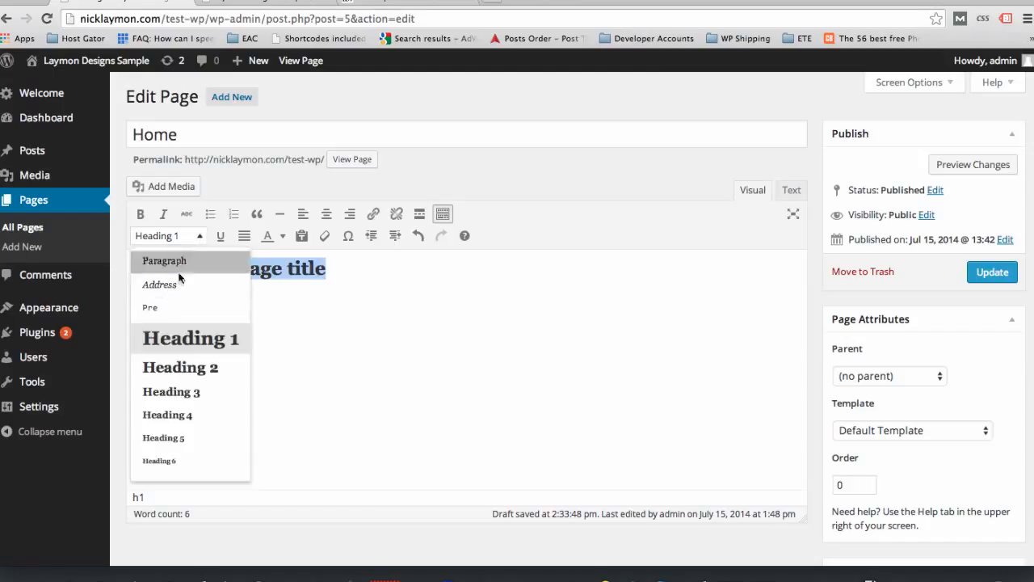
click(178, 367)
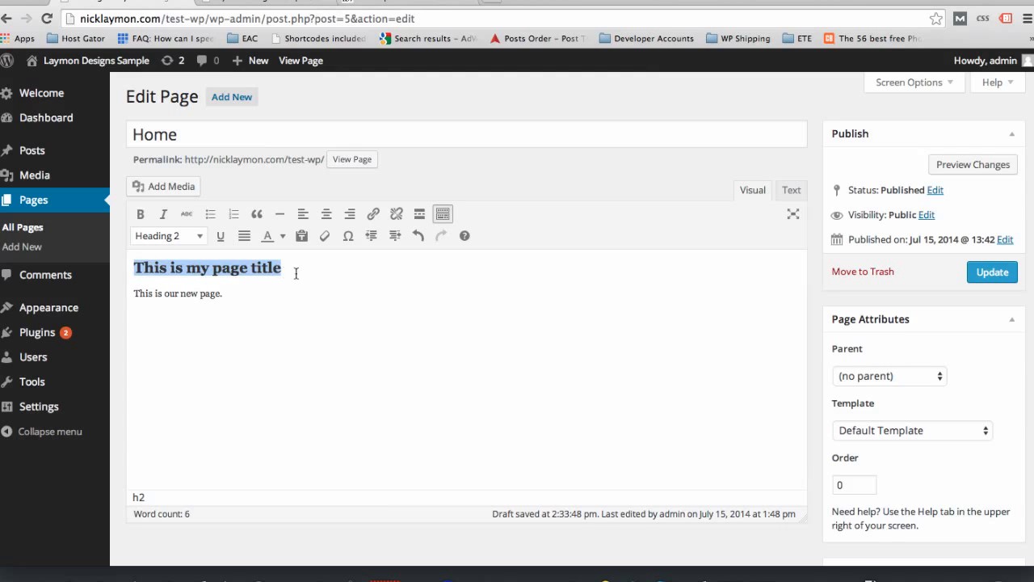
Step: On the Lorem Ipsum website, generate 5 paragraphs of placeholder text starting with "Lorem ipsum dolor sit amet..."
click(381, 3)
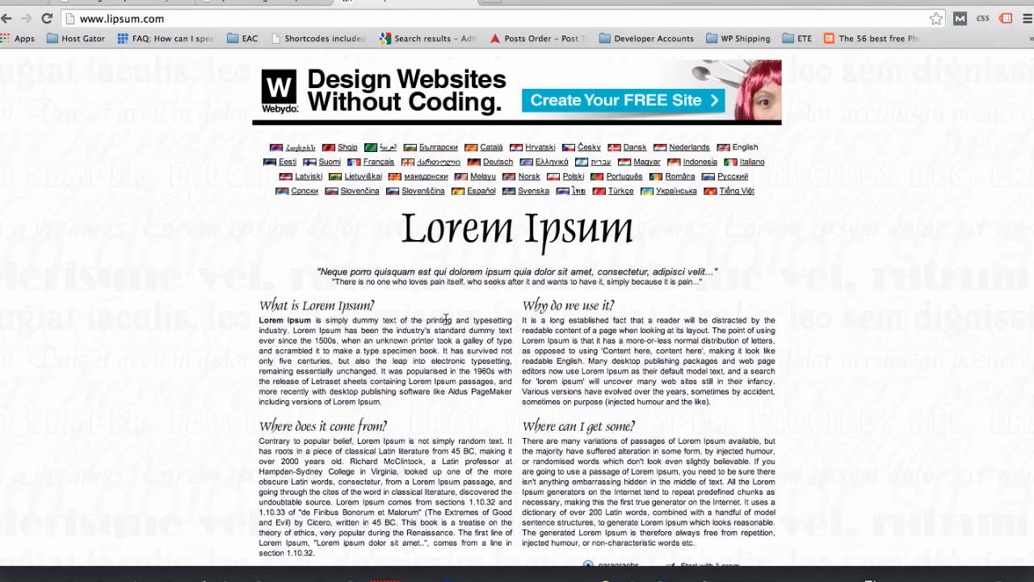
scroll(406, 342, down, 5)
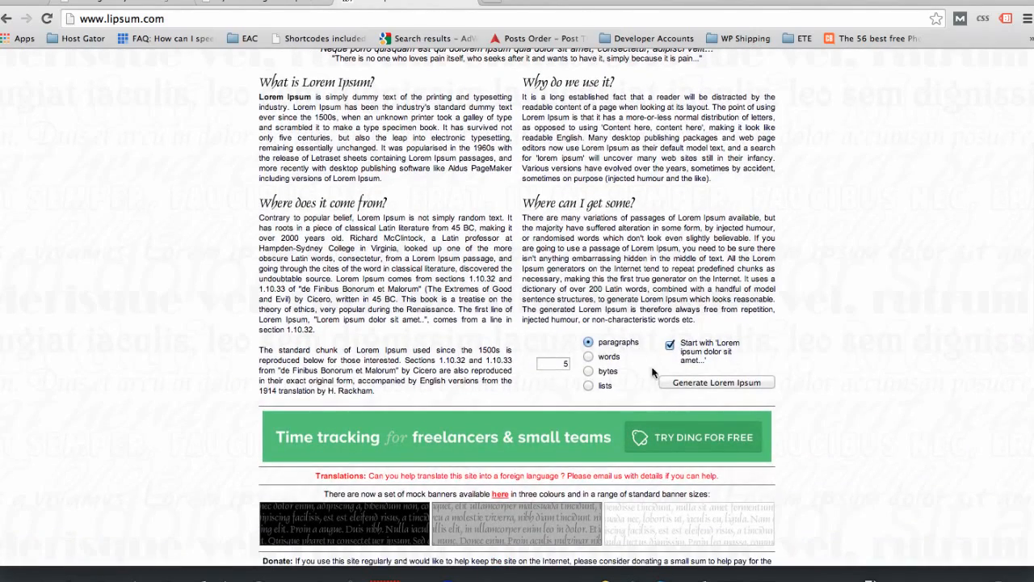
click(700, 383)
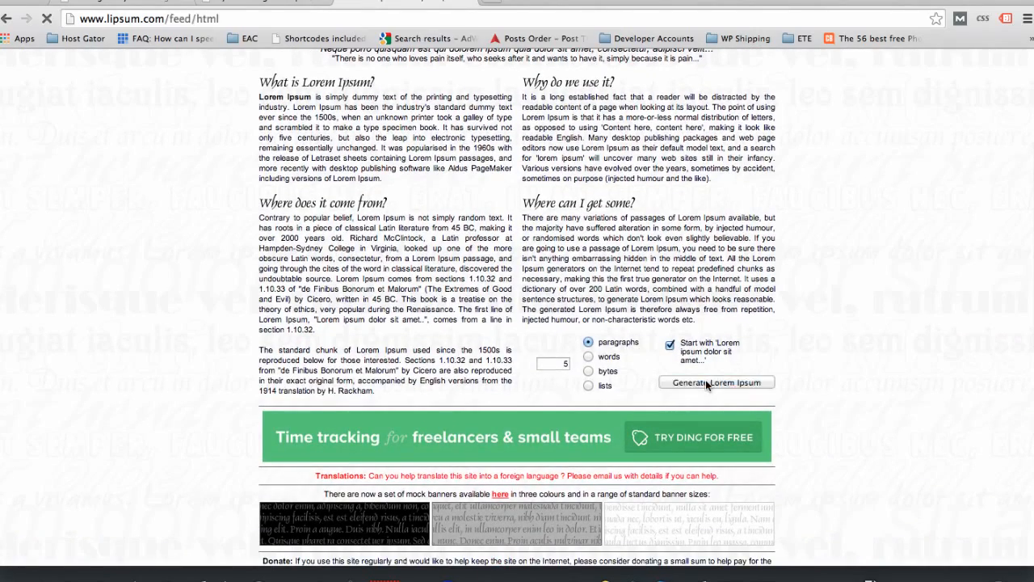
Step: Copy the first two generated Lorem Ipsum paragraphs
scroll(161, 339, down, 3)
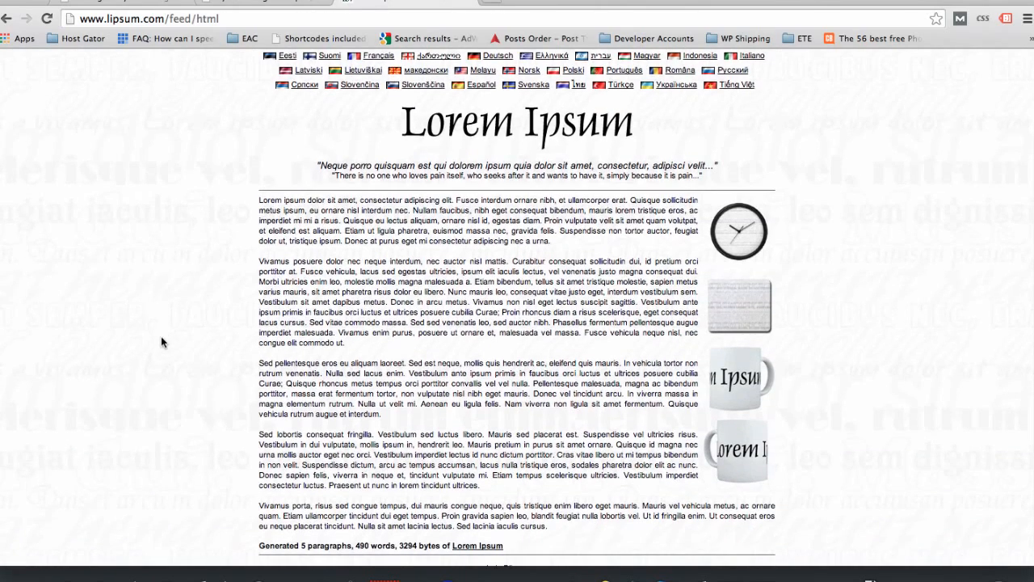
drag(258, 204, 364, 343)
key(ctrl+c)
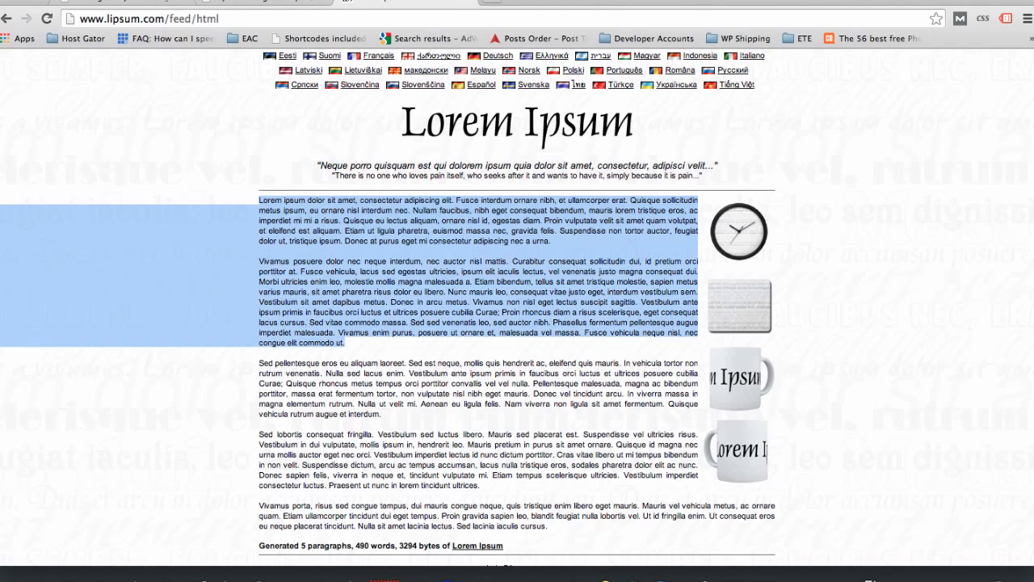
Step: In the Home page editor, replace "This is our new page." with the copied Lorem Ipsum paragraphs and update the page
click(133, 4)
click(241, 298)
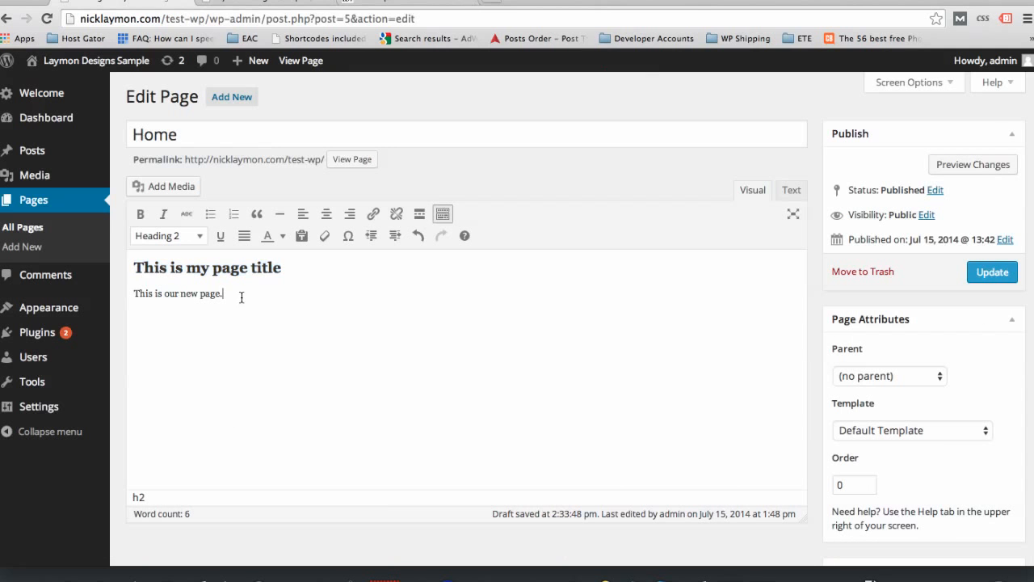
drag(241, 298, 136, 293)
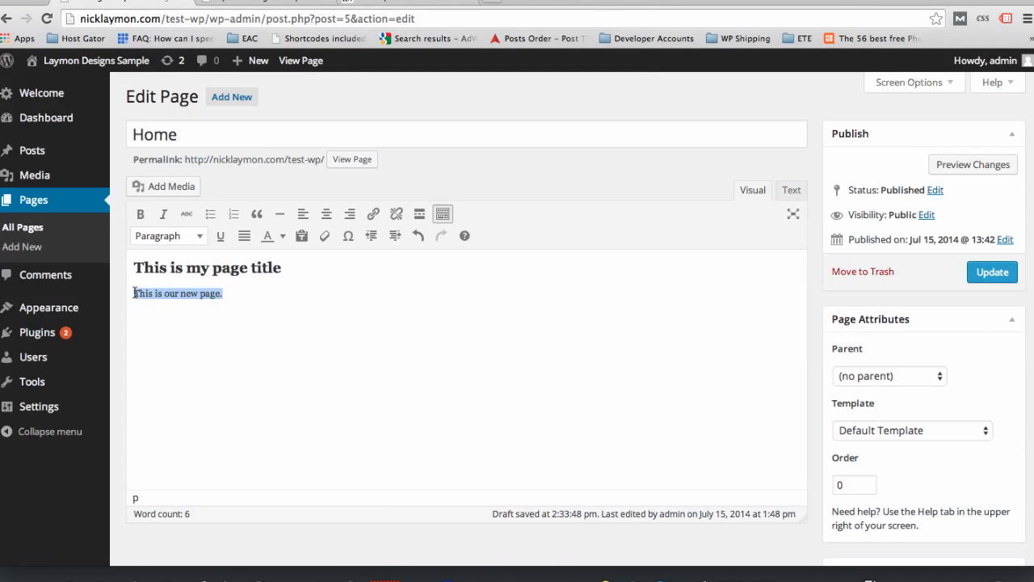
key(ctrl+v)
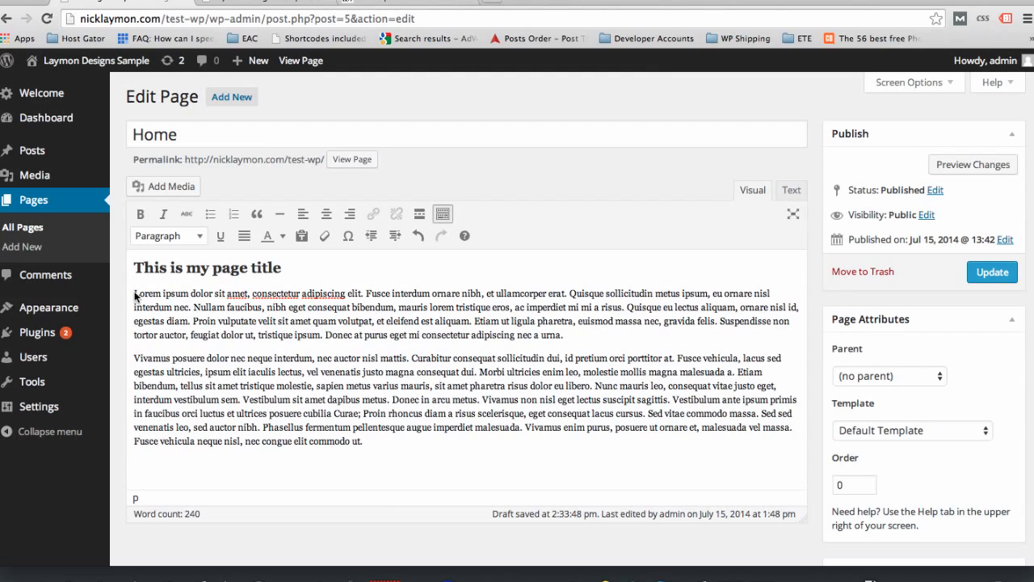
click(993, 273)
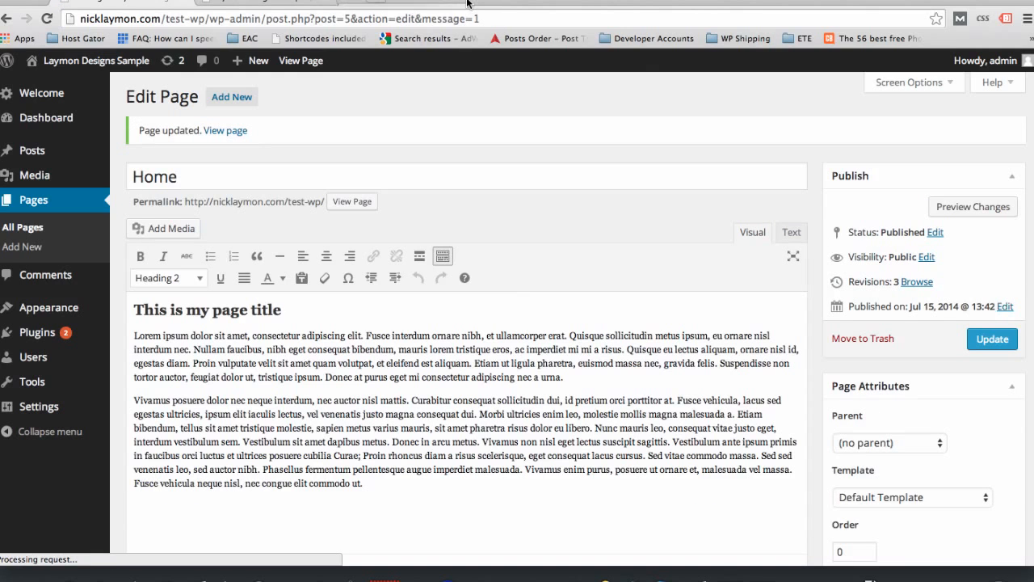
Step: Reload the Home page on the live site and examine its new heading and body text
click(283, 4)
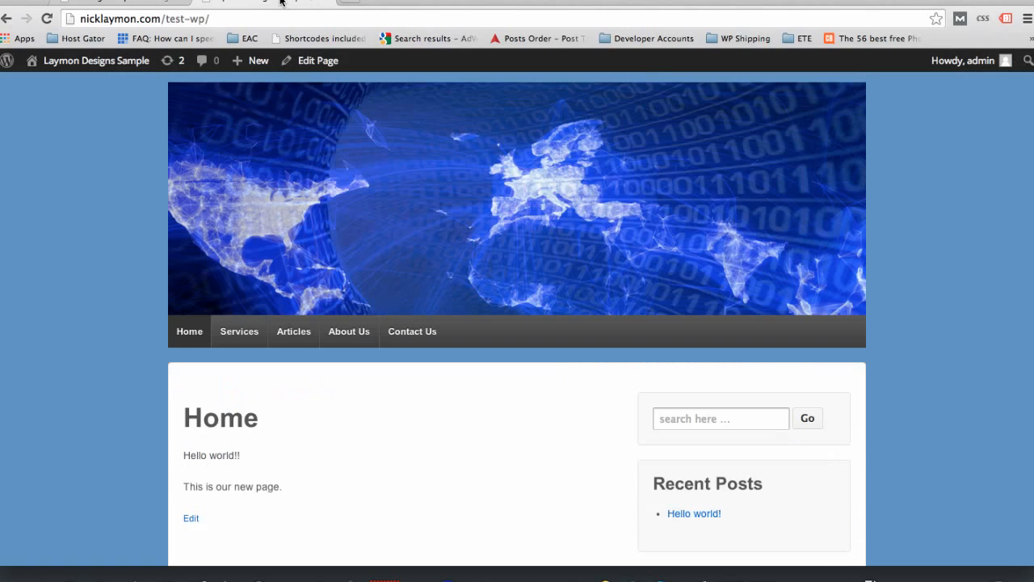
click(195, 337)
scroll(59, 273, down, 3)
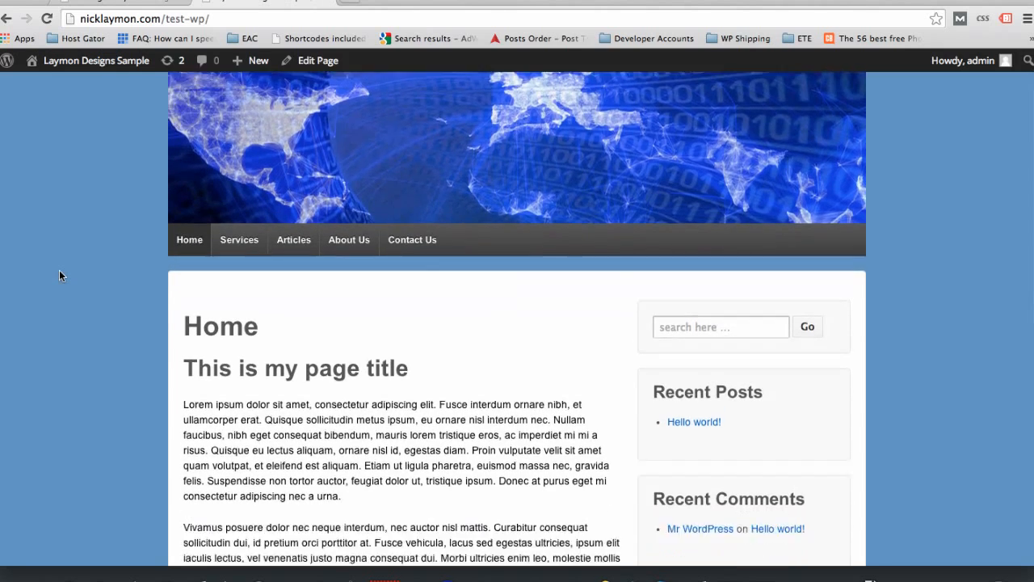
scroll(59, 276, down, 5)
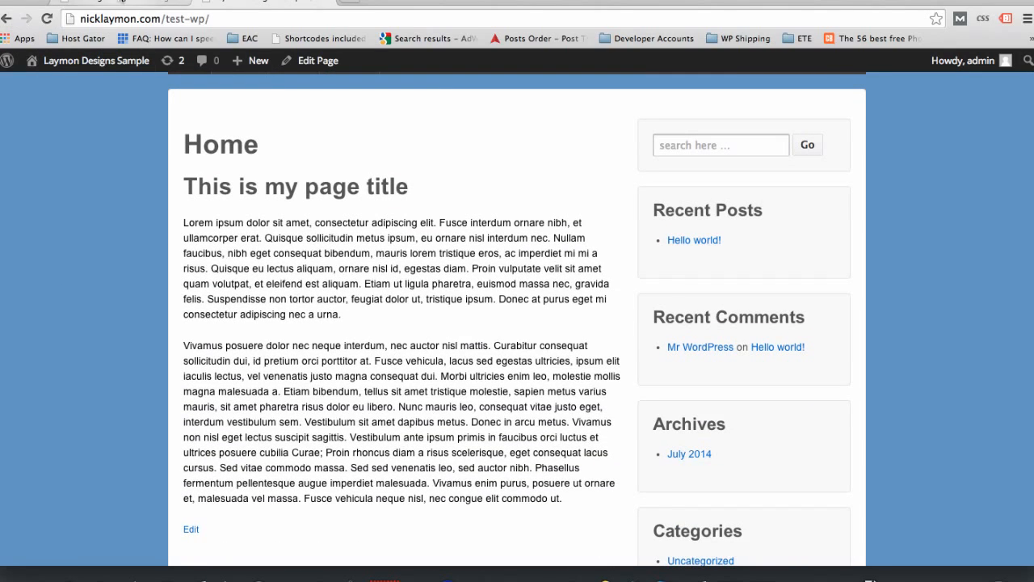
Step: Back in the Home page editor, add the line "To learn more, contact us here." between the two Lorem Ipsum paragraphs
click(121, 1)
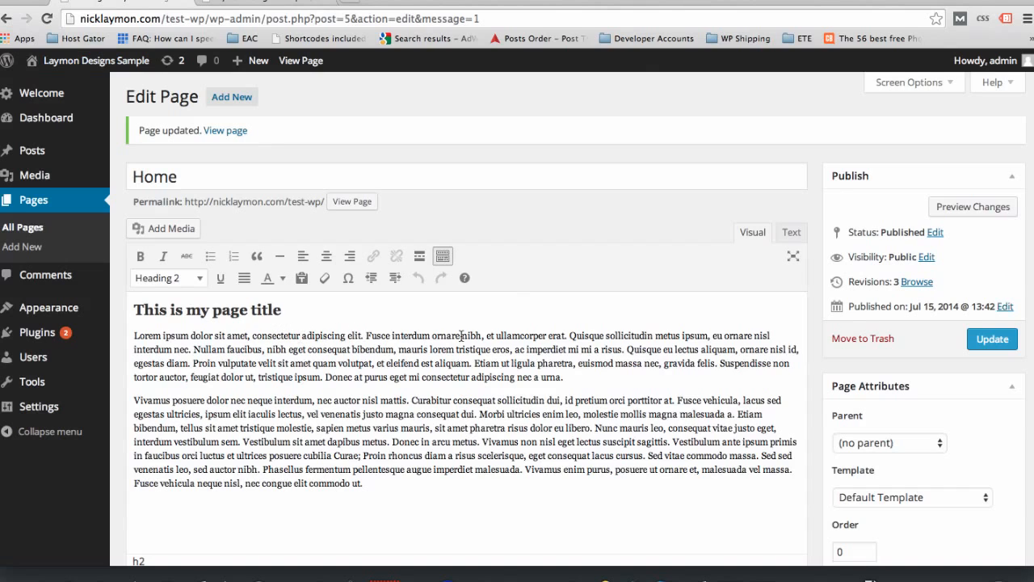
click(606, 377)
key(Return)
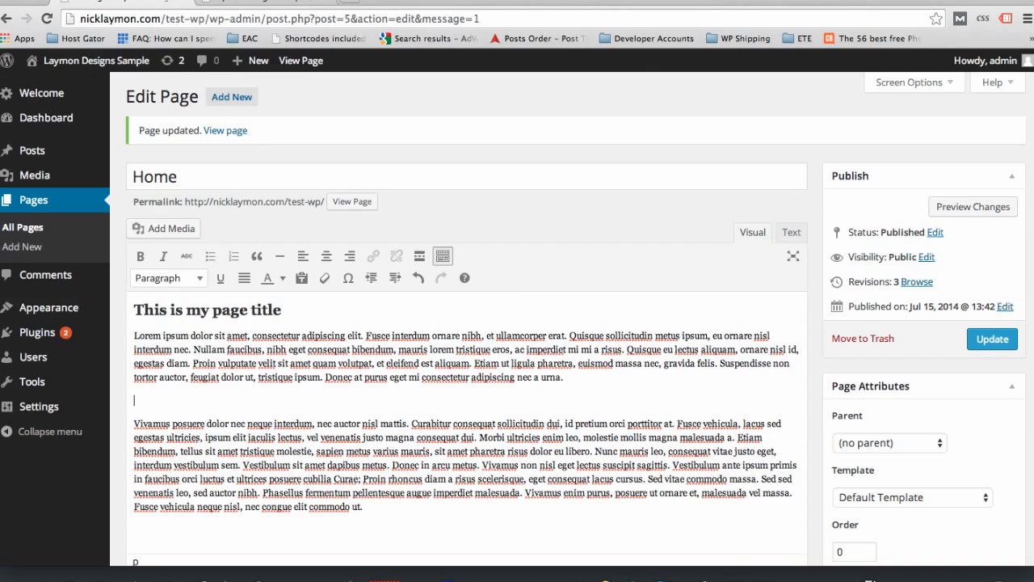
text(To learn more, contact us here.)
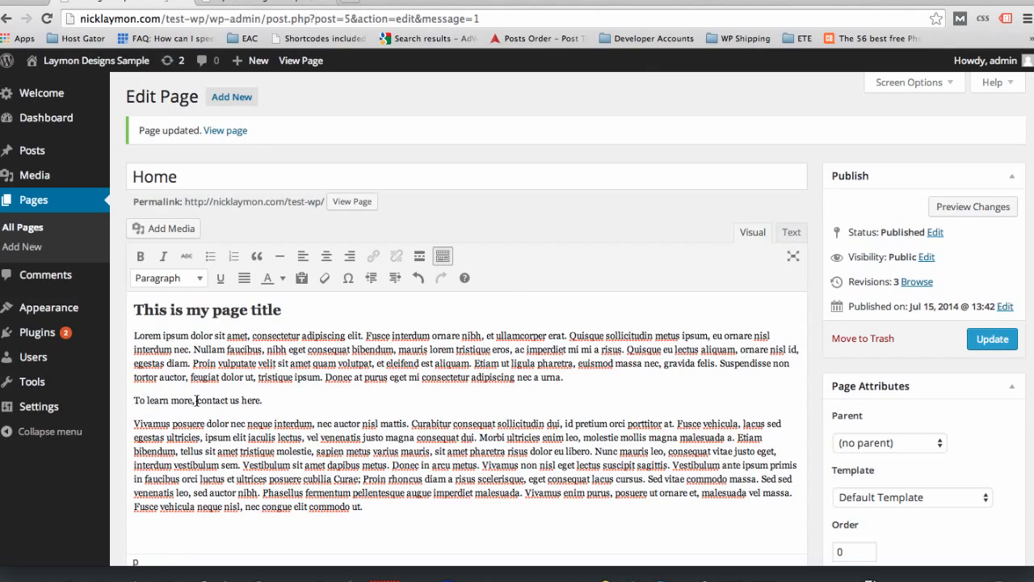
Step: Link the words "contact us here" to the existing Contact Us page and update the Home page
drag(197, 400, 261, 402)
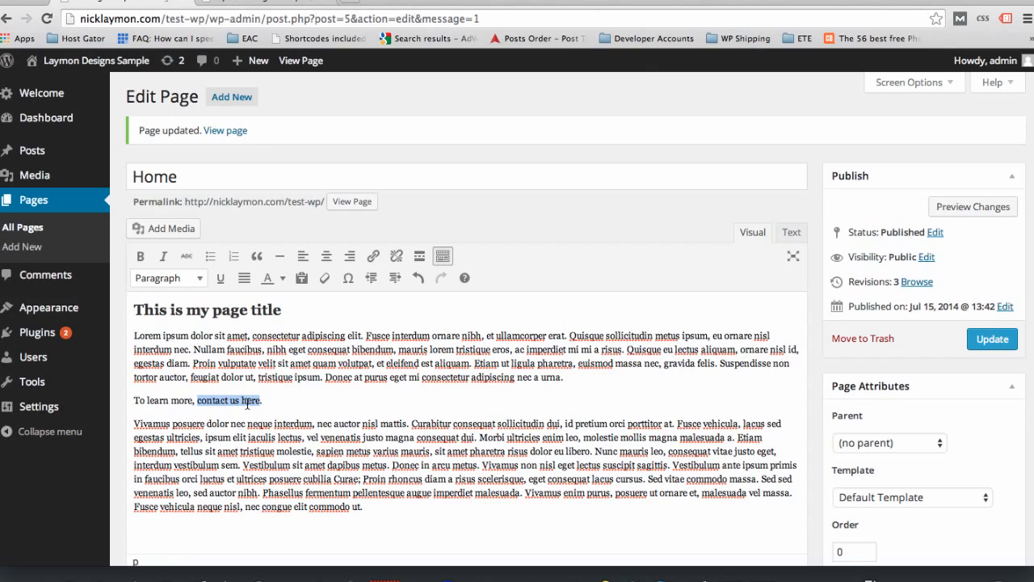
click(373, 257)
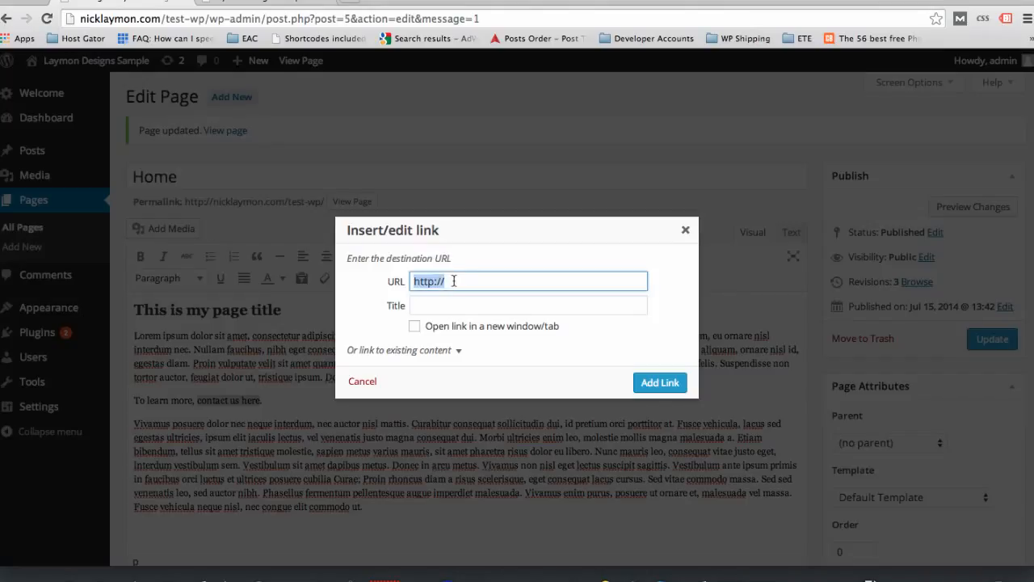
click(415, 352)
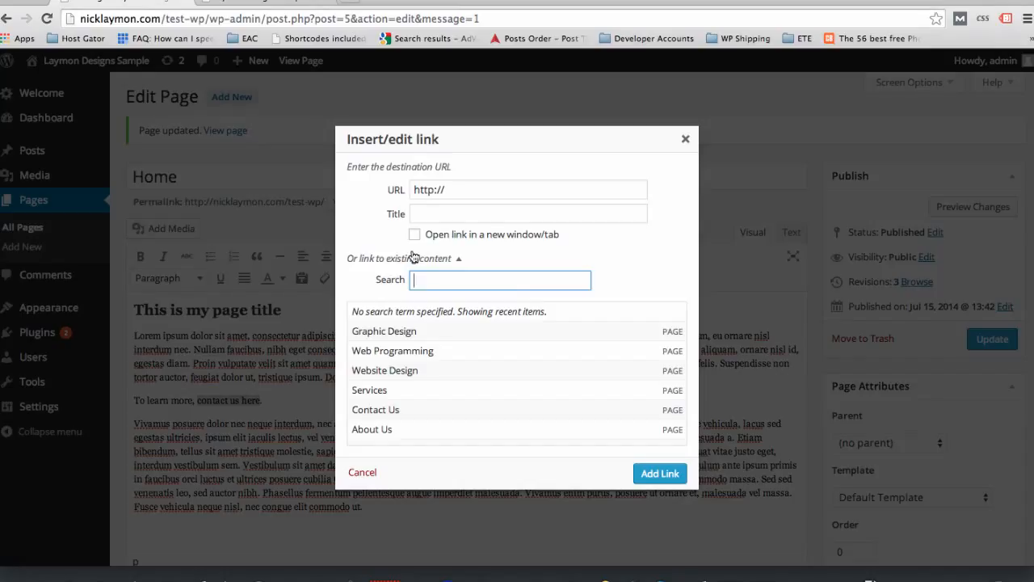
click(386, 412)
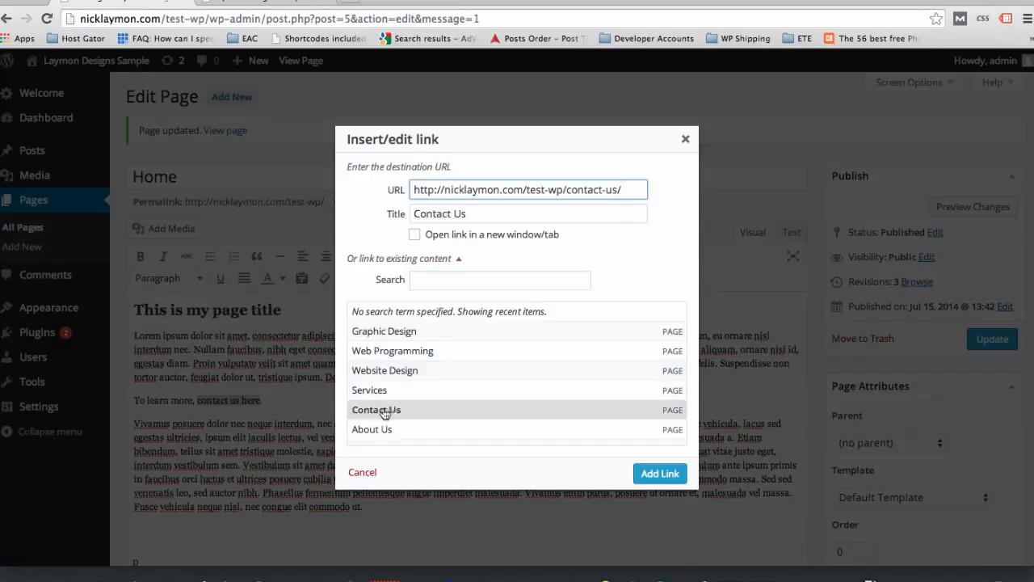
click(657, 475)
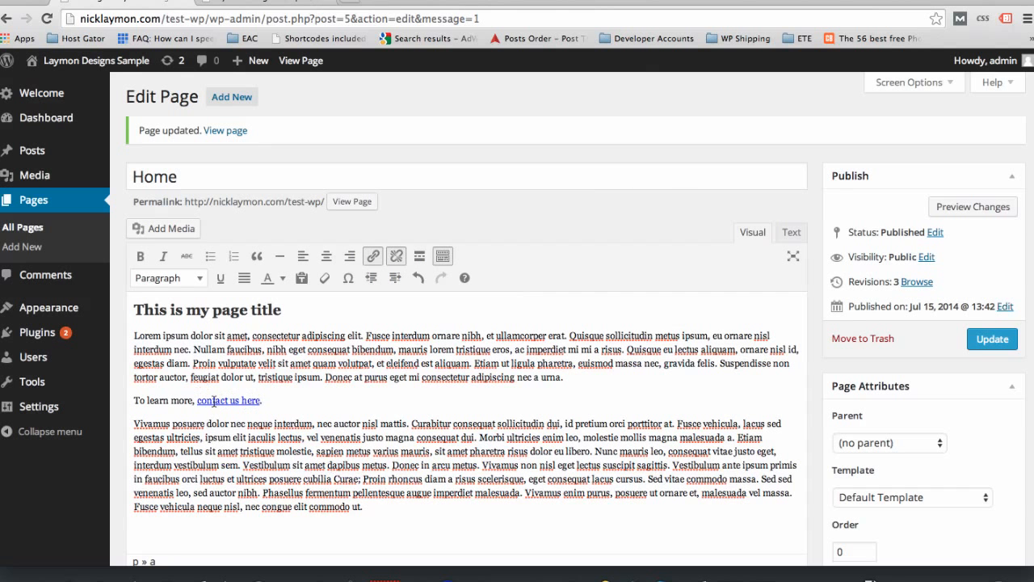
click(987, 338)
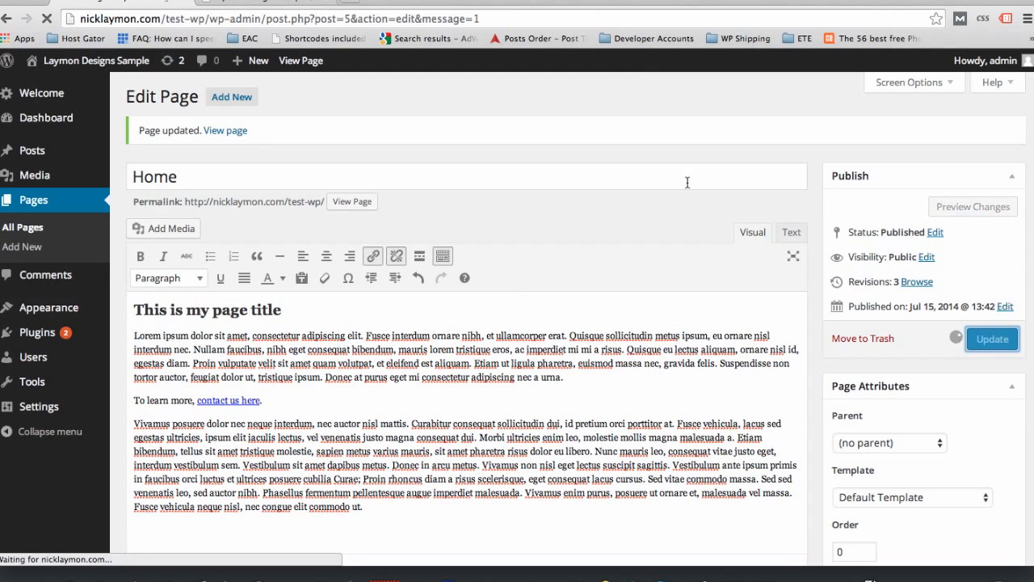
Step: Refresh the live Home page and follow its "contact us here" link to check the destination page
click(284, 6)
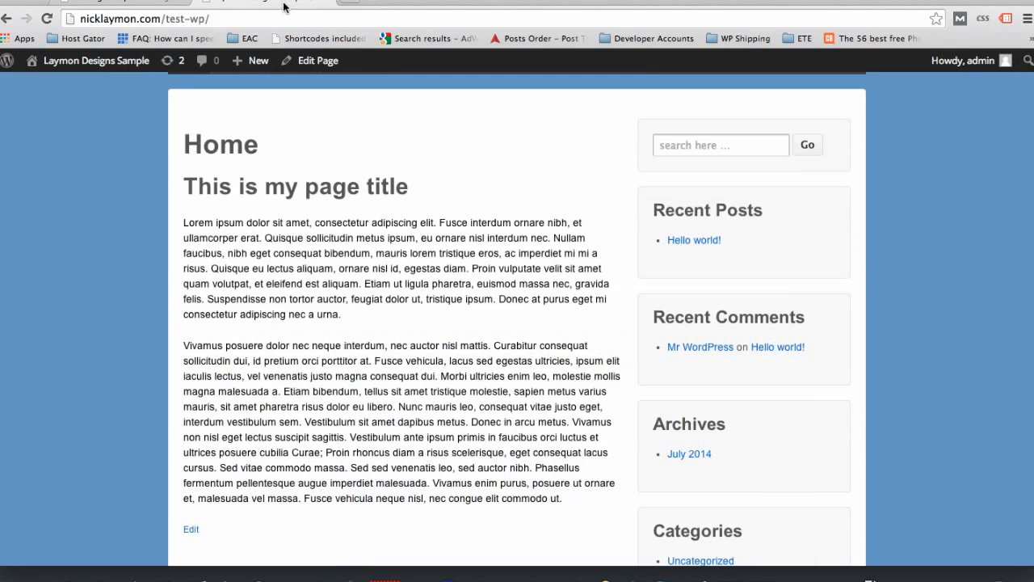
click(47, 18)
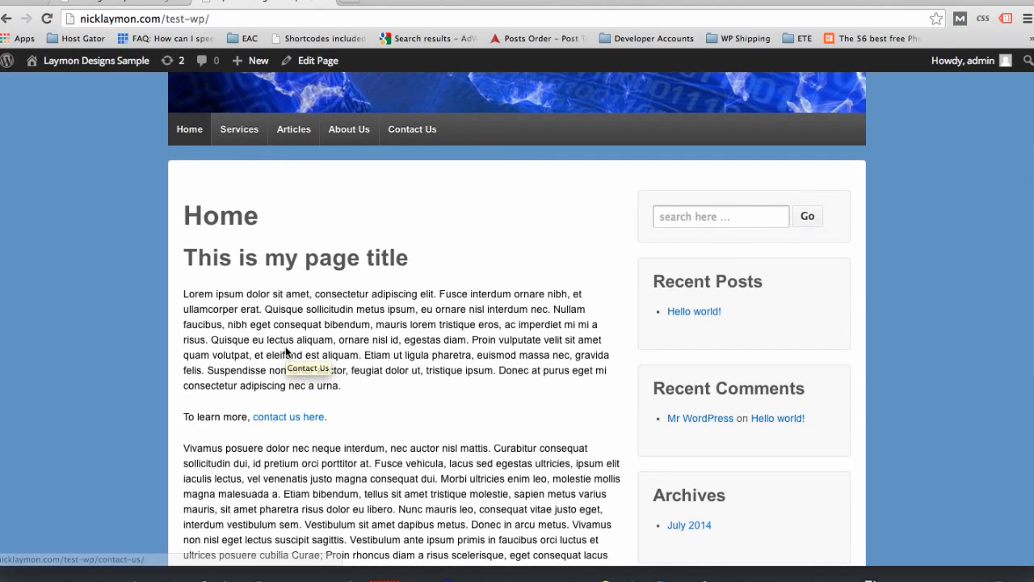
click(298, 418)
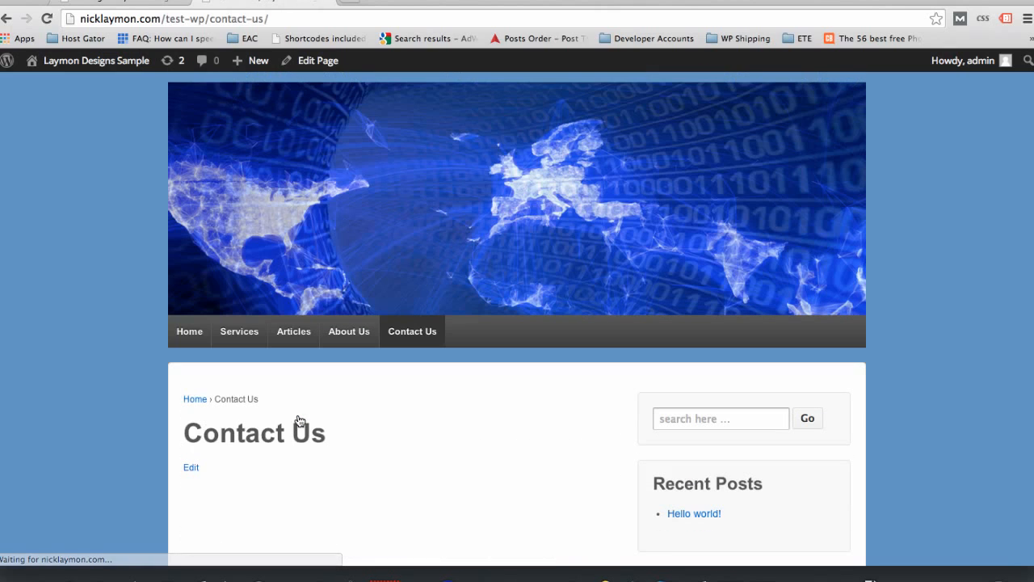
scroll(478, 466, down, 5)
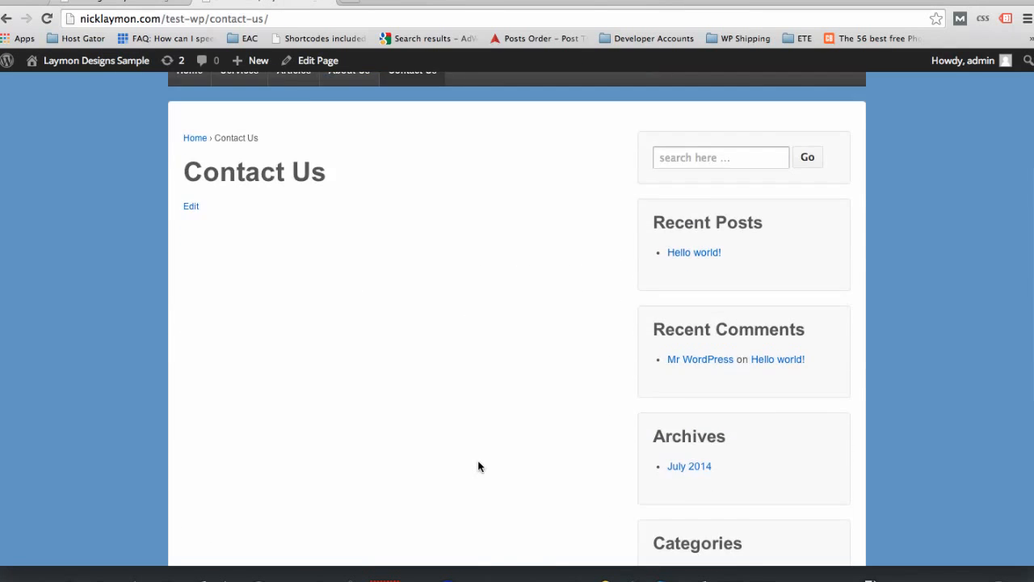
scroll(479, 467, up, 3)
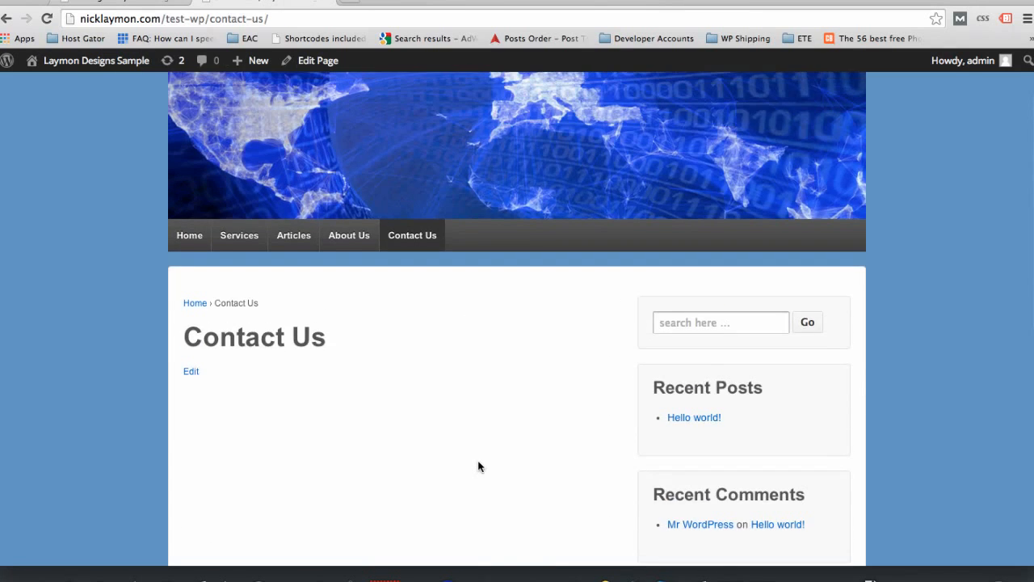
Step: Return to the Home page editor and select the "contact us here" link text to examine the Remove link tool
click(138, 5)
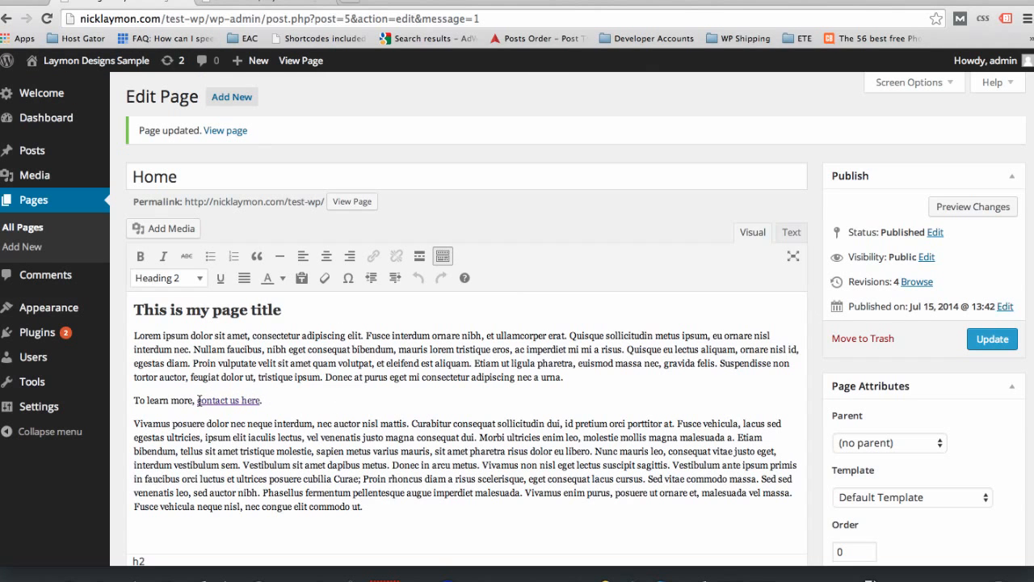
drag(198, 400, 224, 400)
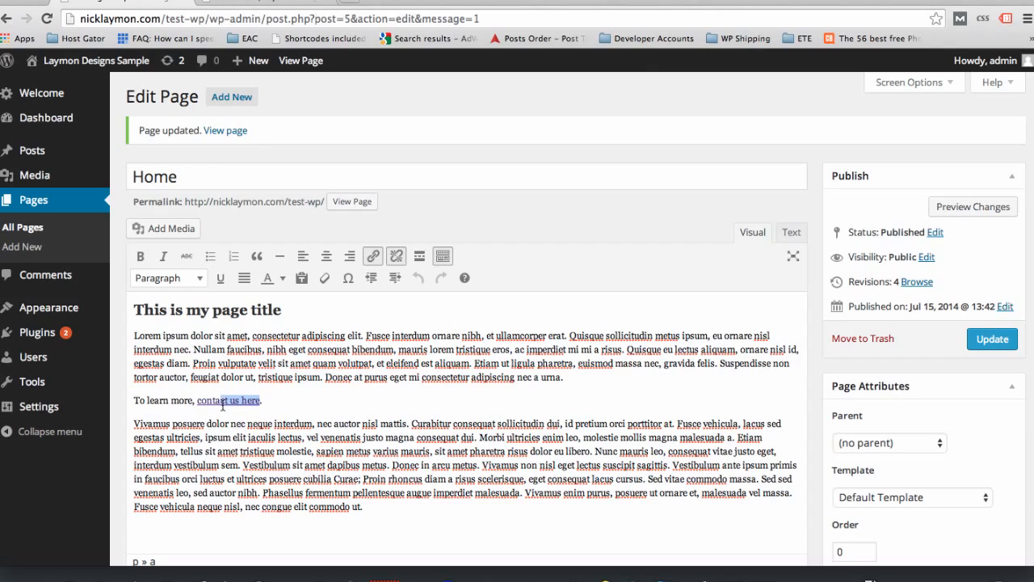
click(331, 399)
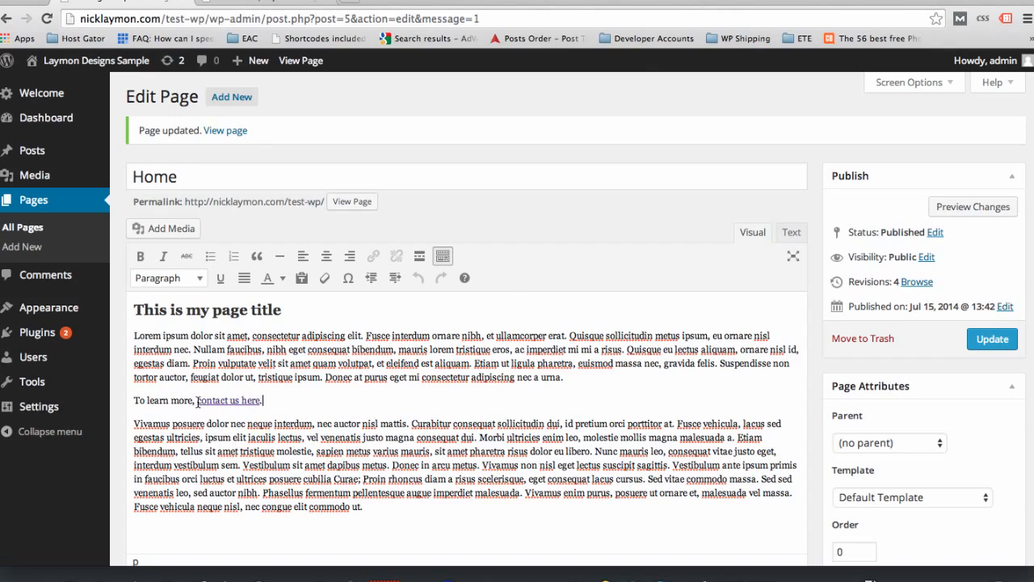
drag(197, 401, 260, 406)
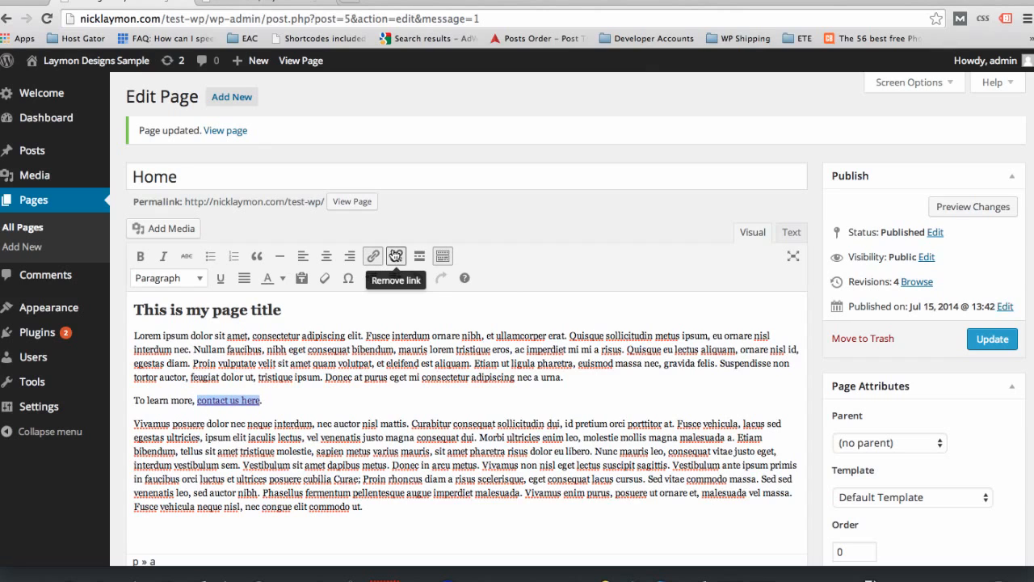
Step: Add an empty line below the "contact us here" sentence and upload dameandkelly.jpg from the laymondesigns2013 folder as page media
click(424, 402)
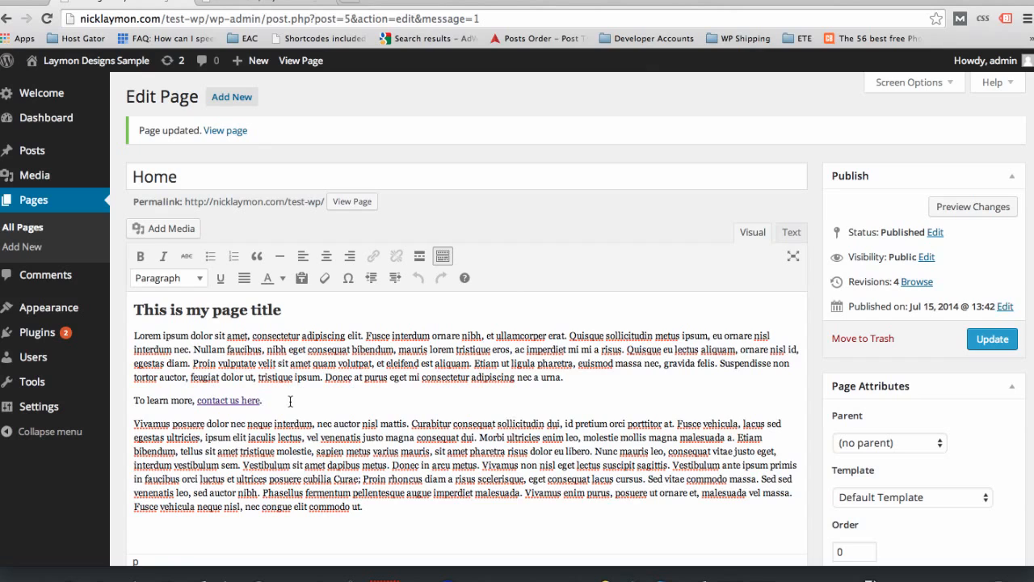
key(Return)
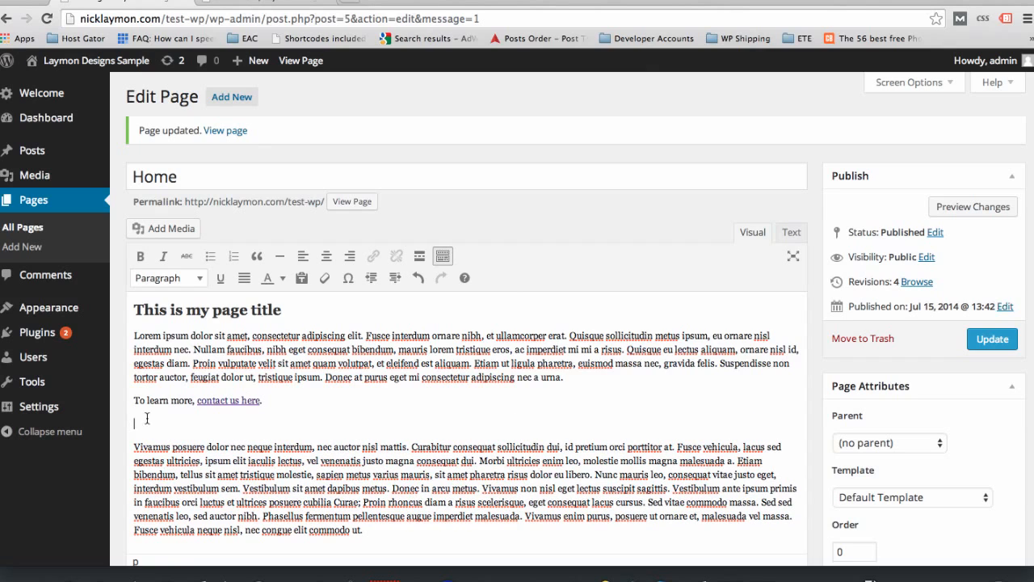
click(164, 230)
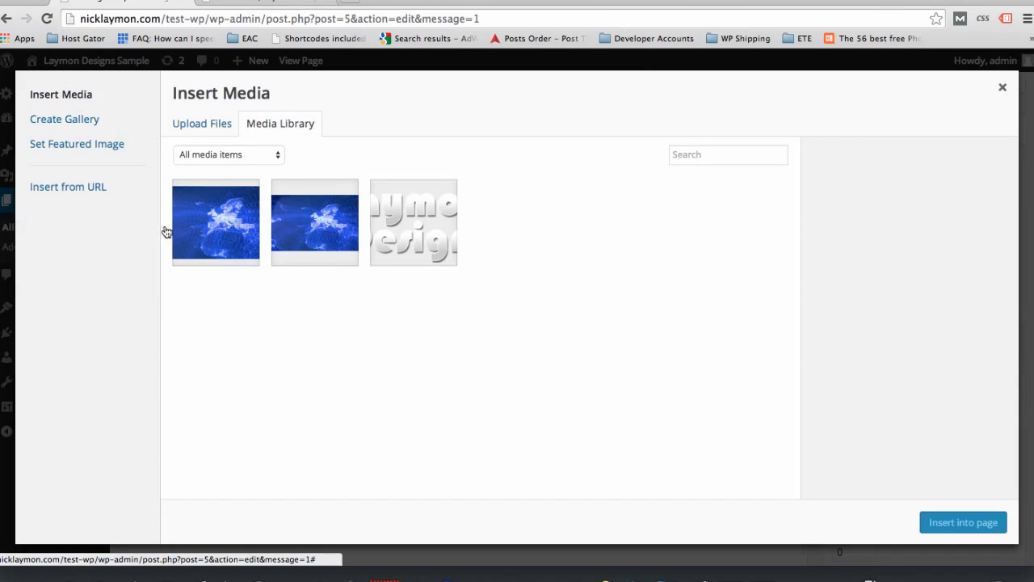
click(202, 125)
click(598, 350)
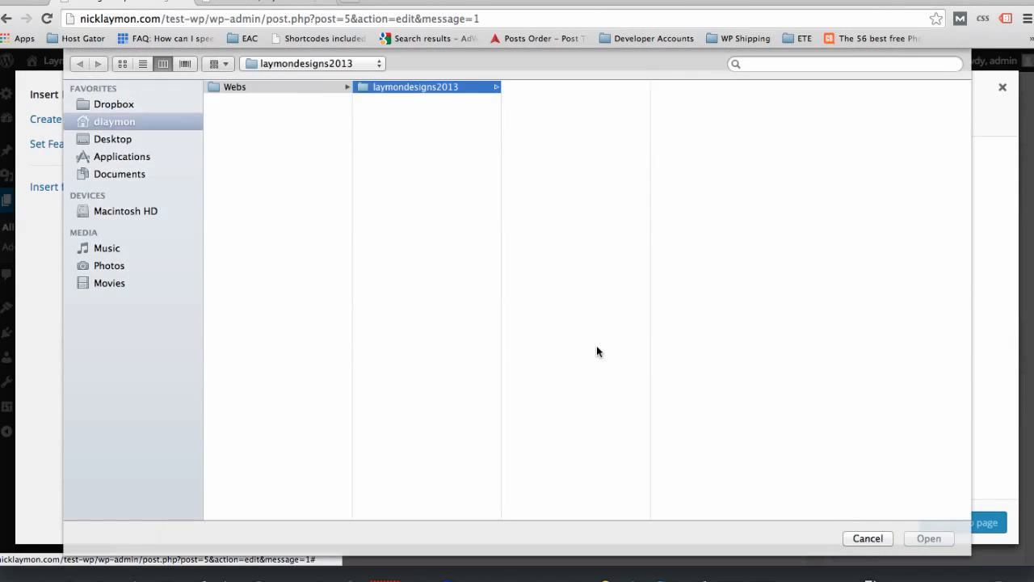
click(565, 113)
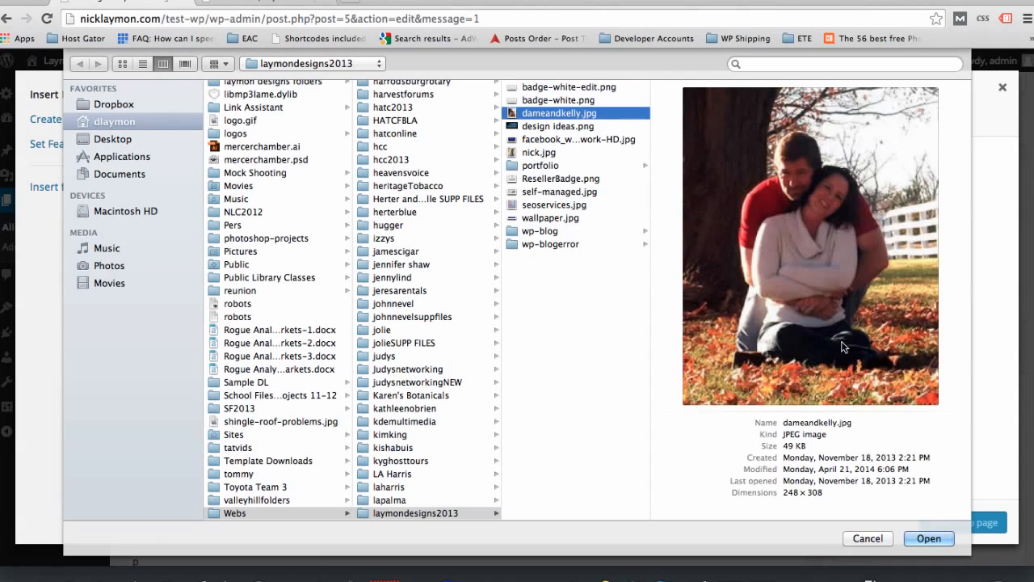
click(928, 539)
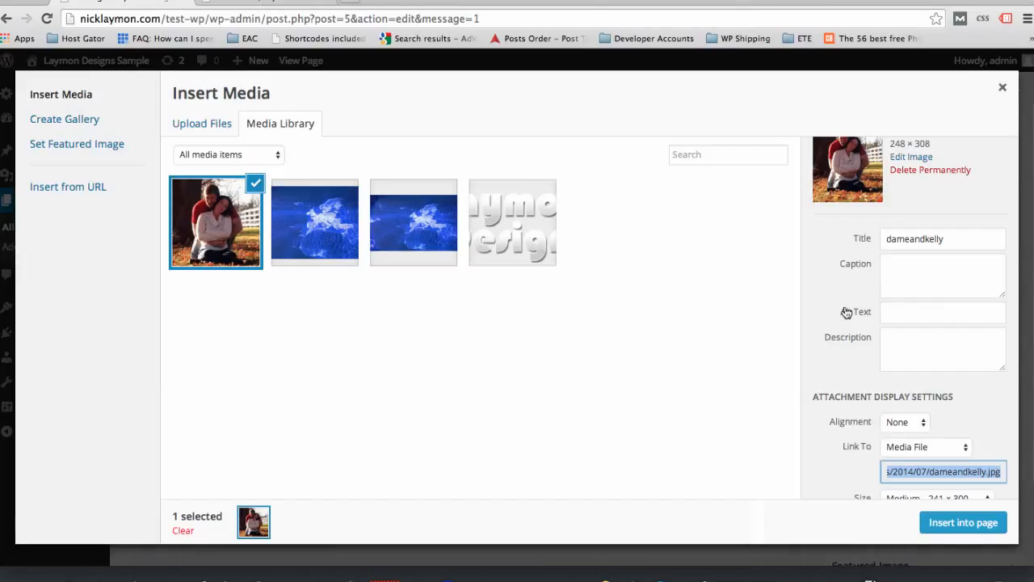
Step: Insert the dameandkelly image into the page with no link at full size 248 × 308 and update the Home page
scroll(847, 311, down, 2)
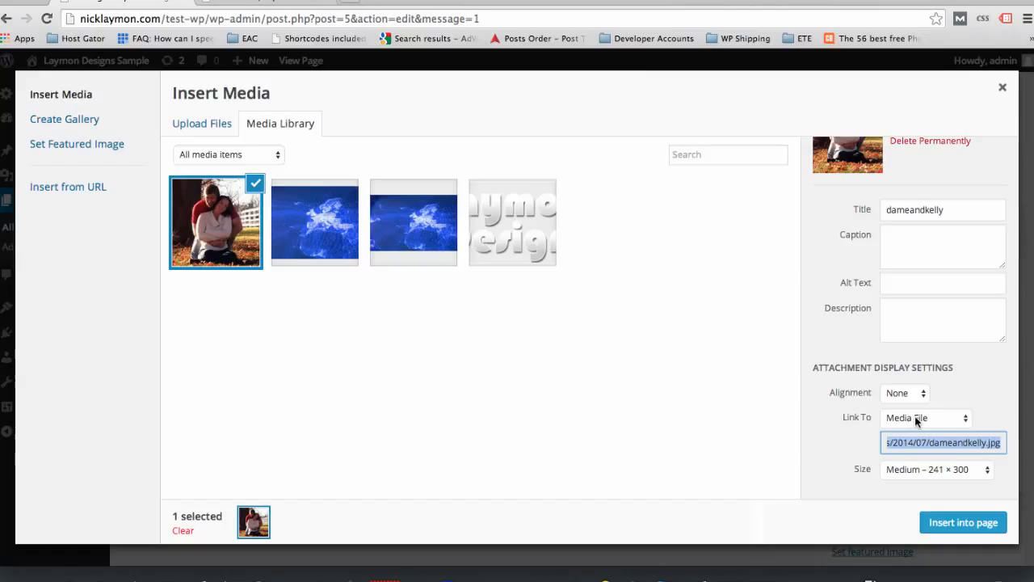
click(916, 419)
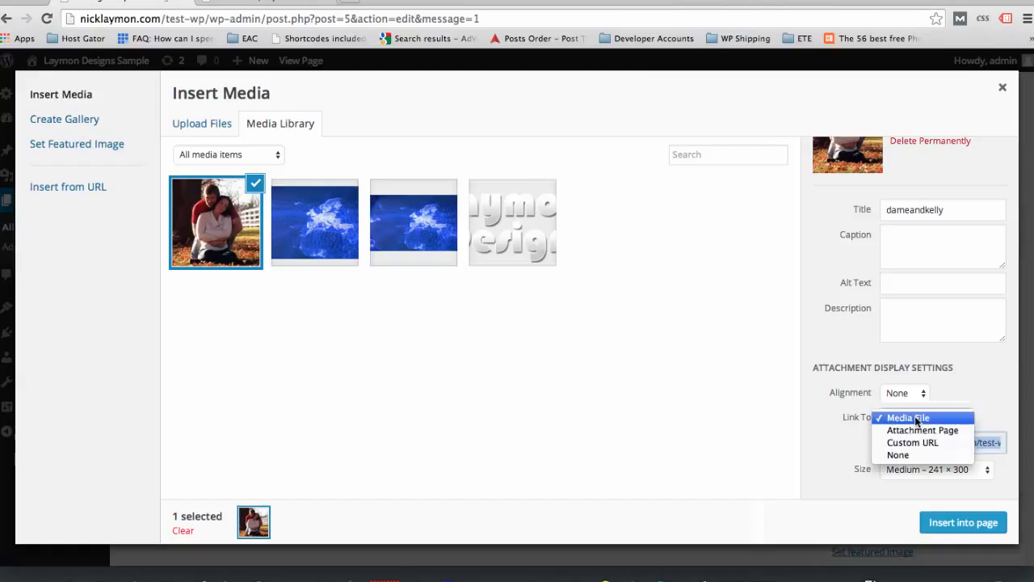
click(893, 455)
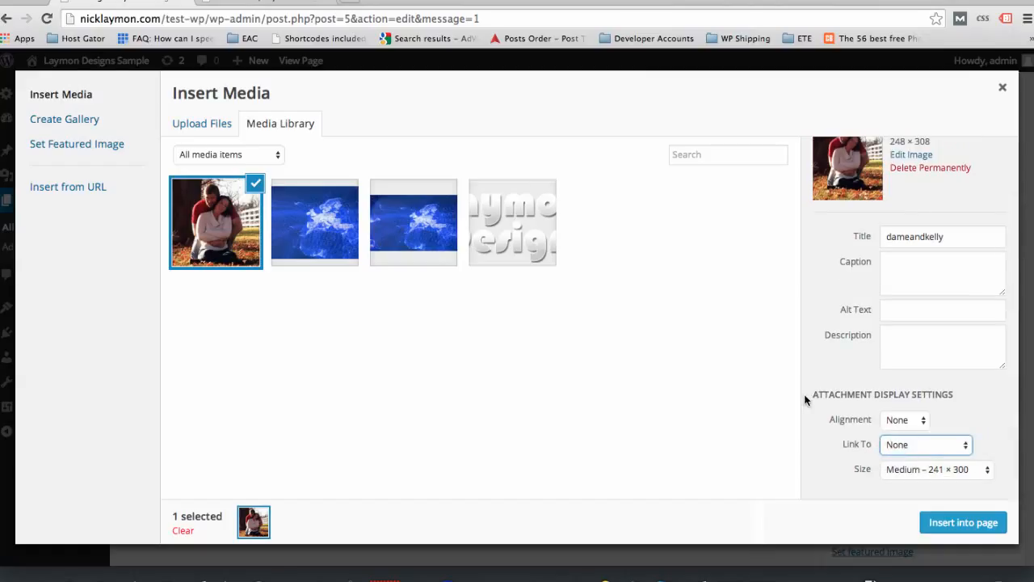
click(898, 467)
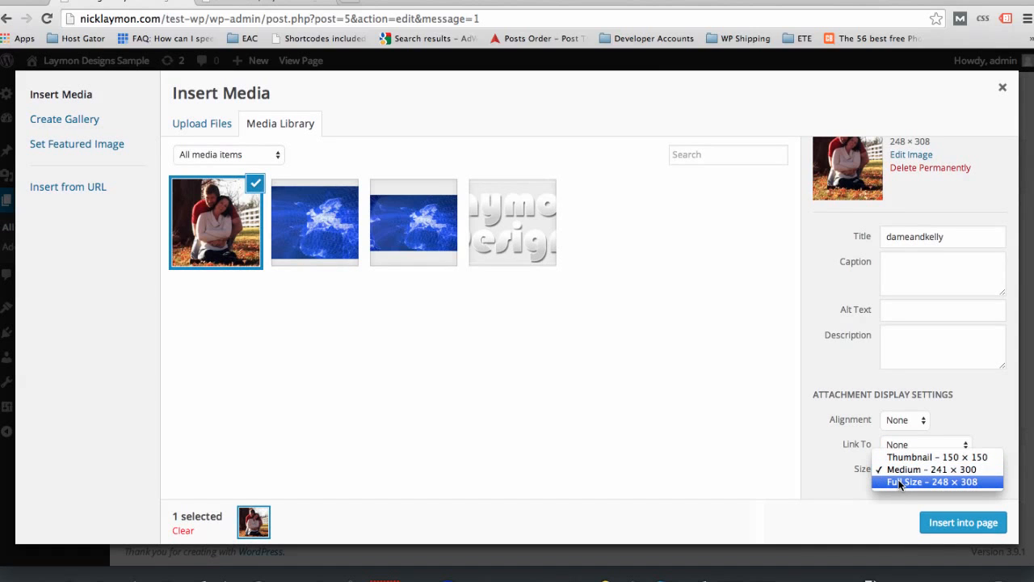
click(900, 482)
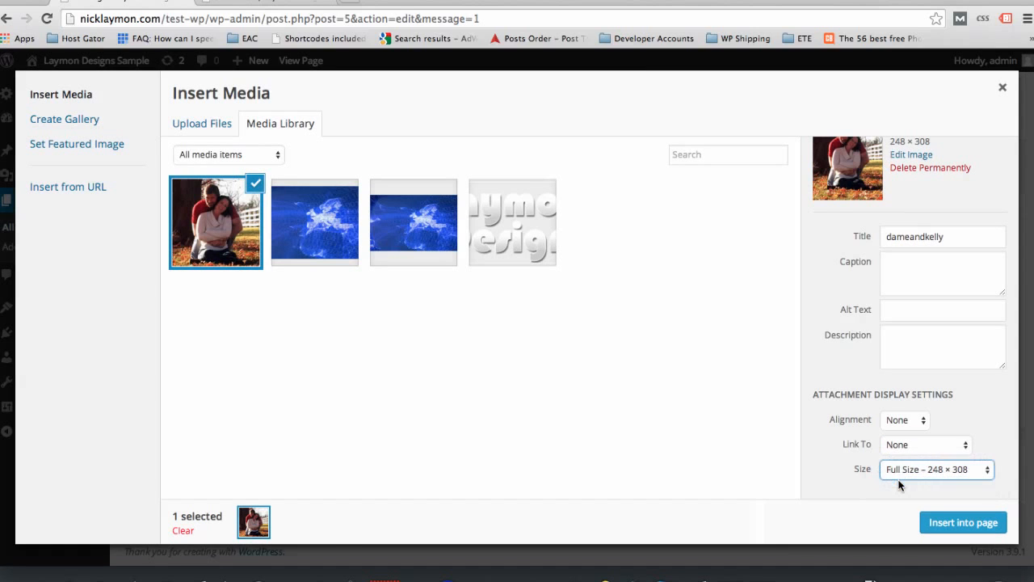
click(942, 522)
scroll(490, 445, down, 5)
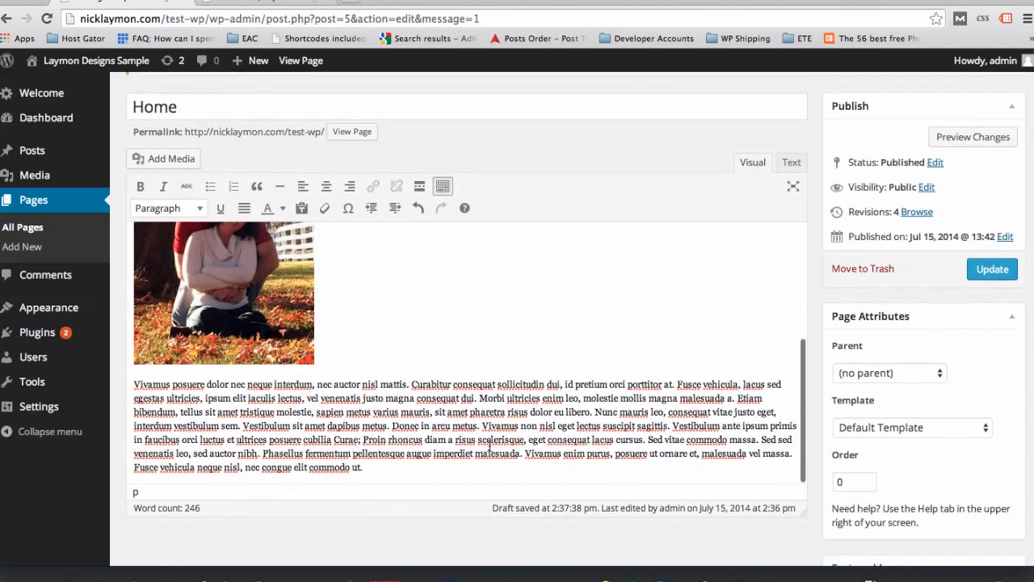
scroll(489, 450, down, 2)
scroll(483, 224, up, 3)
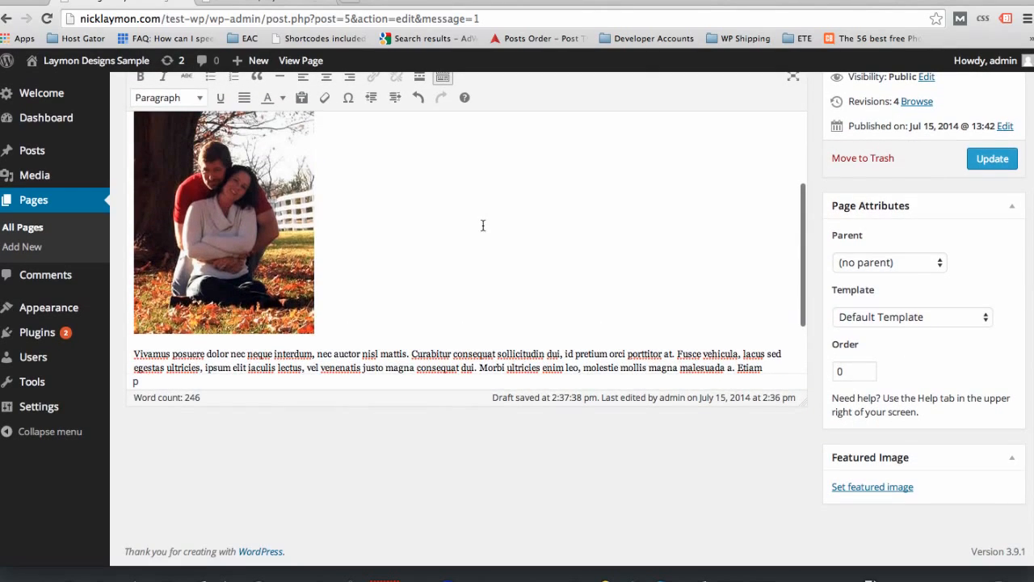
click(990, 159)
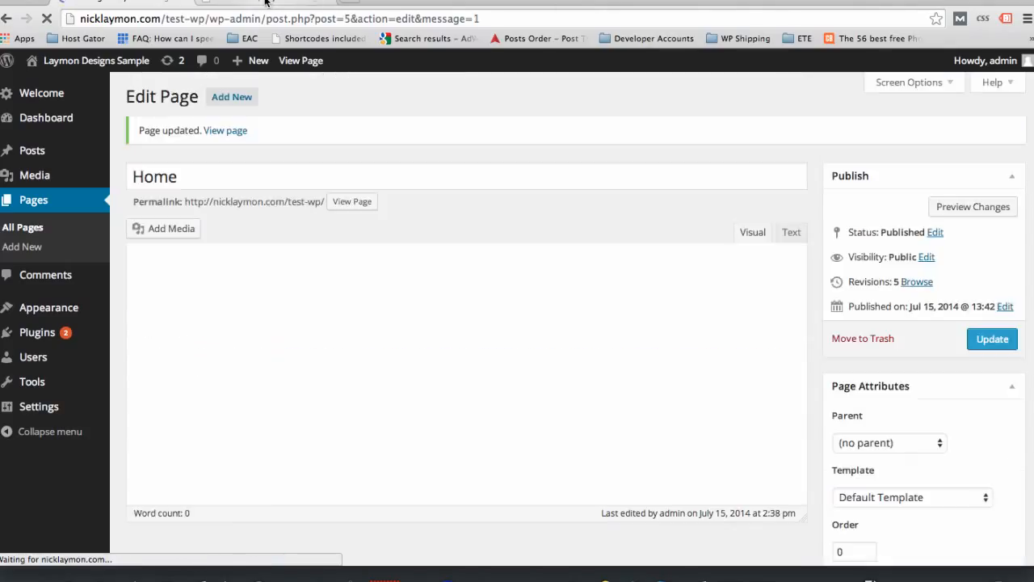
Step: Open the live Home page from the Contact Us page and check the inserted image below the "contact us here" sentence
click(266, 2)
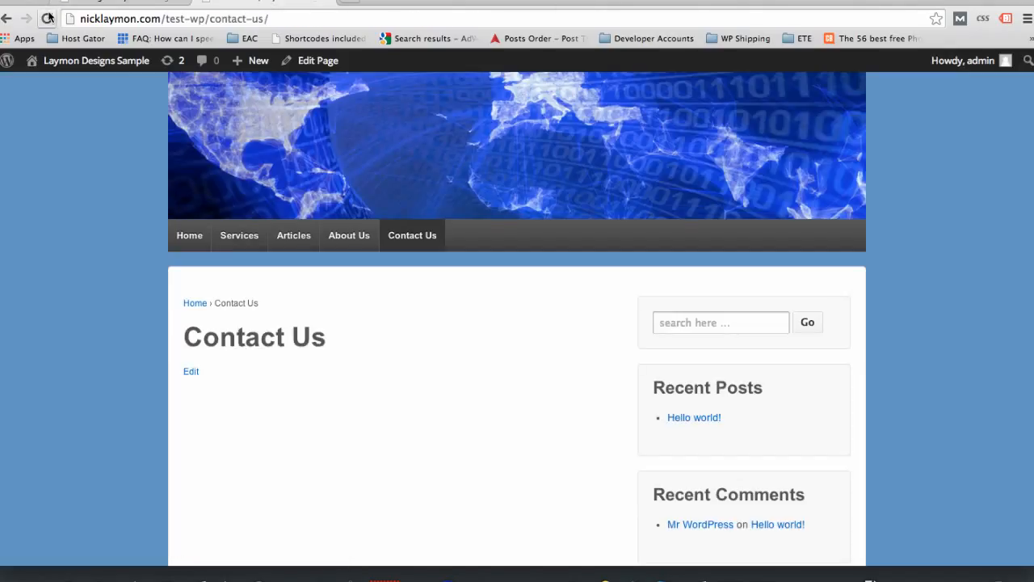
click(186, 234)
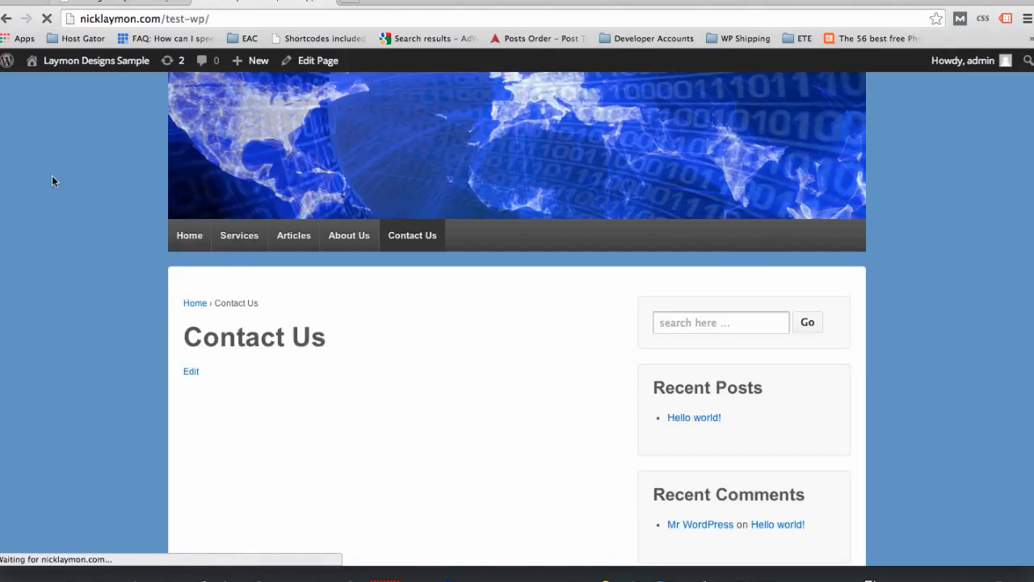
scroll(51, 181, down, 5)
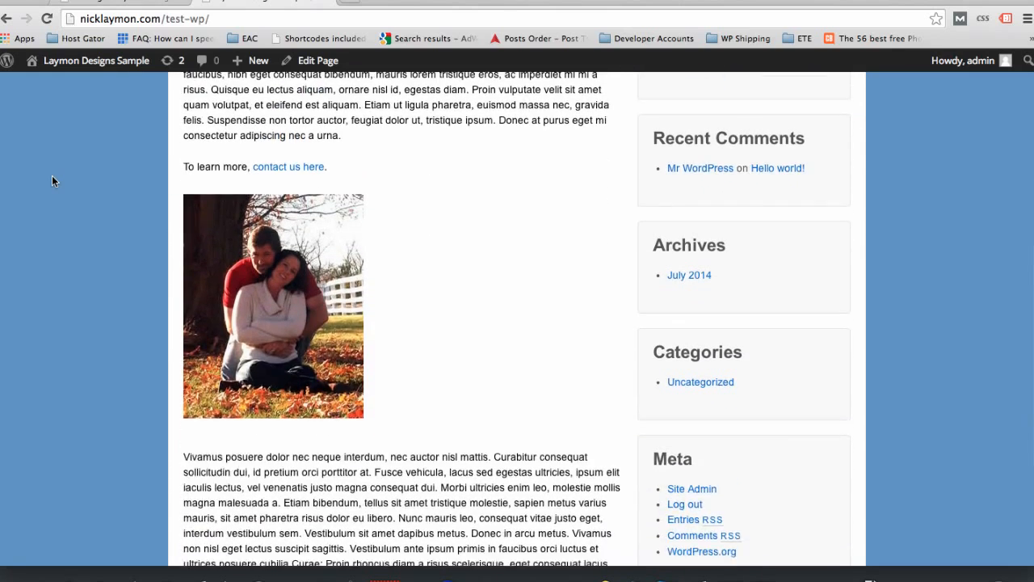
scroll(52, 181, down, 1)
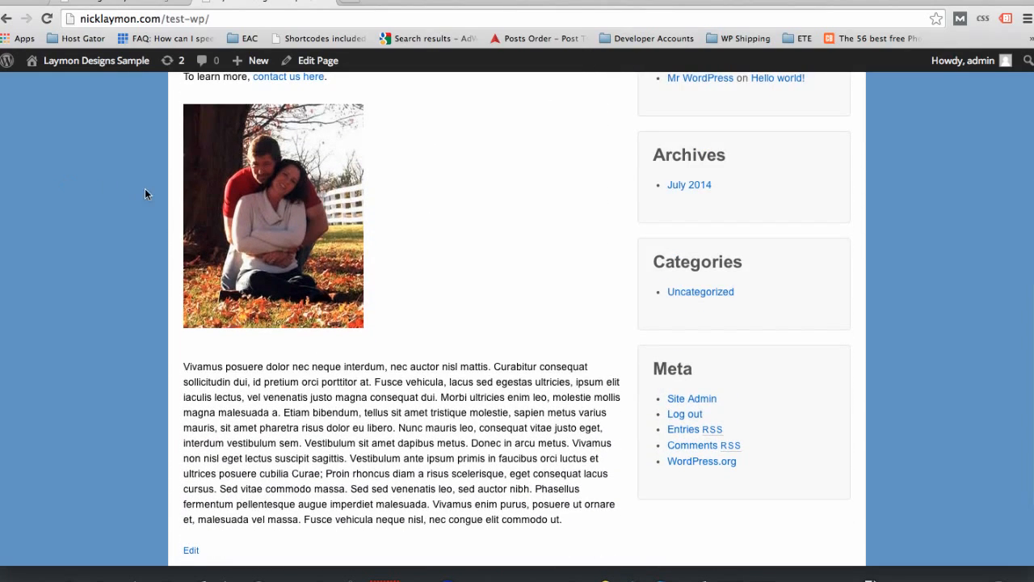
scroll(88, 228, up, 1)
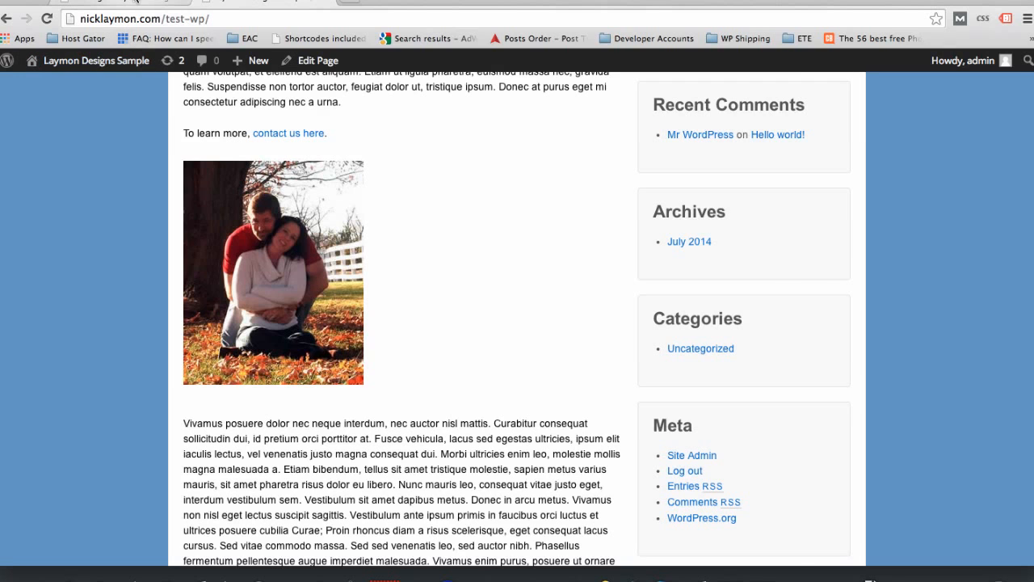
Step: Return to the Home page editor, try left alignment on the inserted image, and set it to right alignment
click(134, 1)
scroll(533, 320, down, 10)
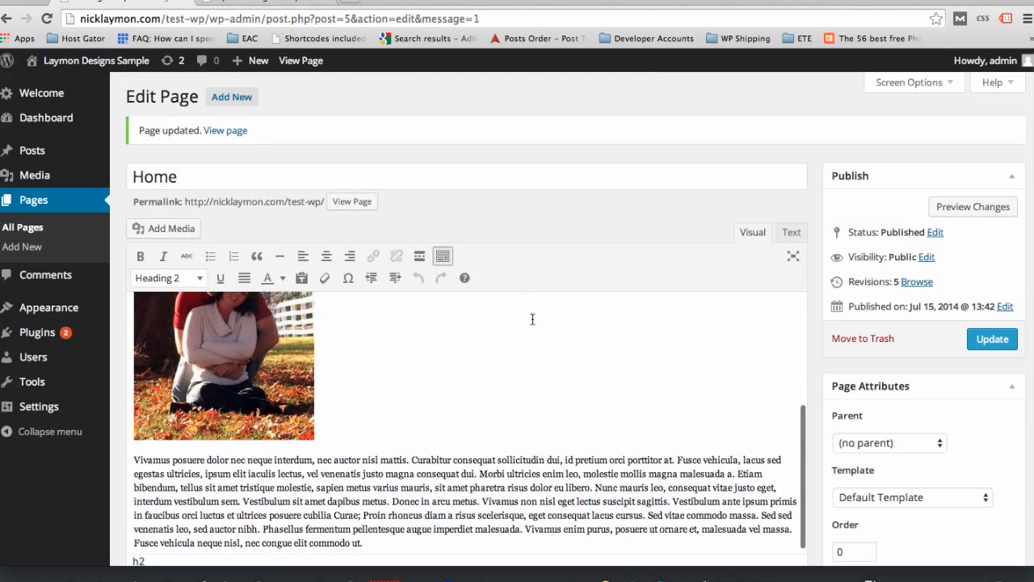
scroll(533, 320, up, 5)
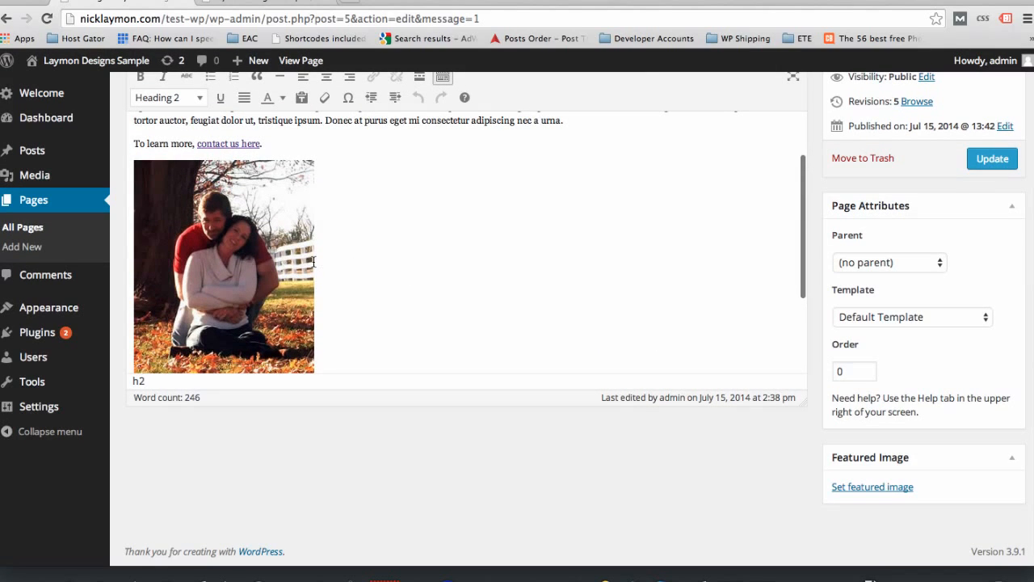
click(312, 265)
scroll(422, 217, up, 1)
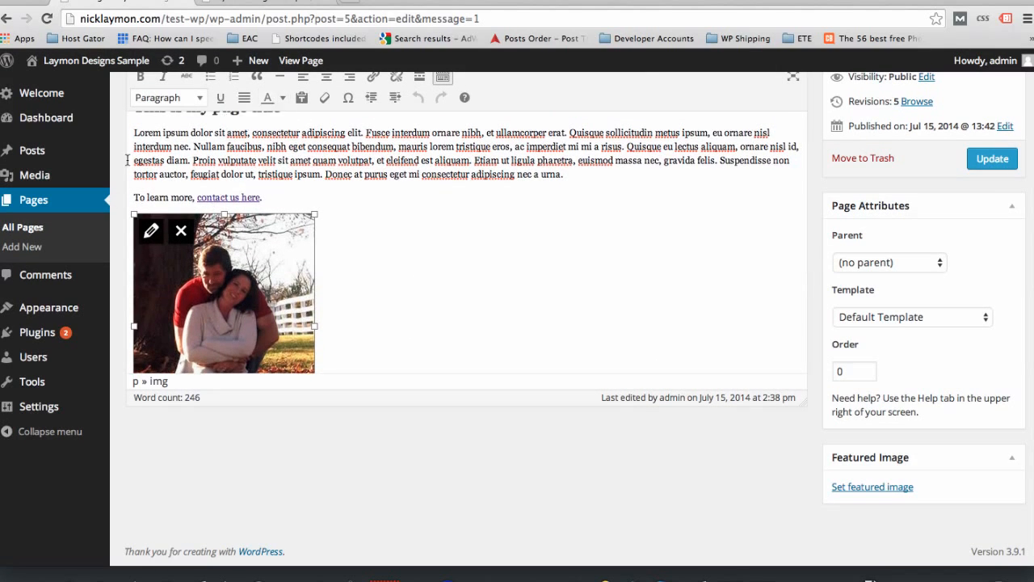
scroll(126, 162, up, 2)
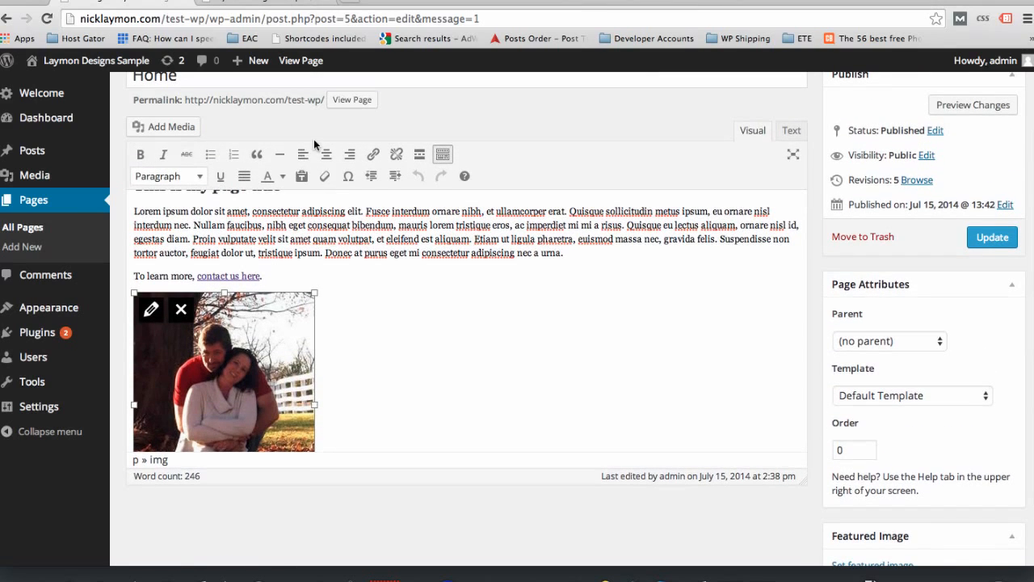
click(302, 154)
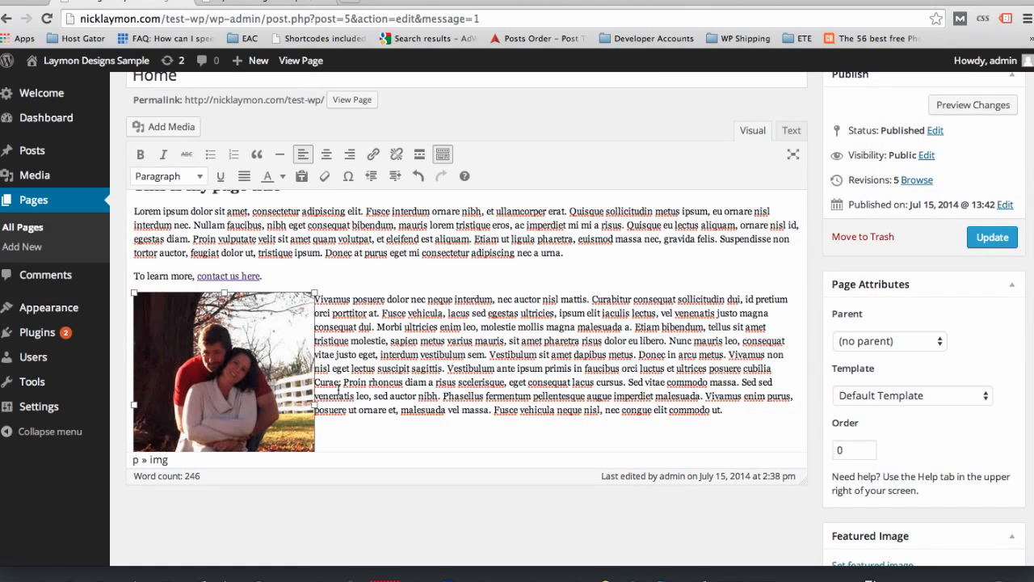
click(350, 156)
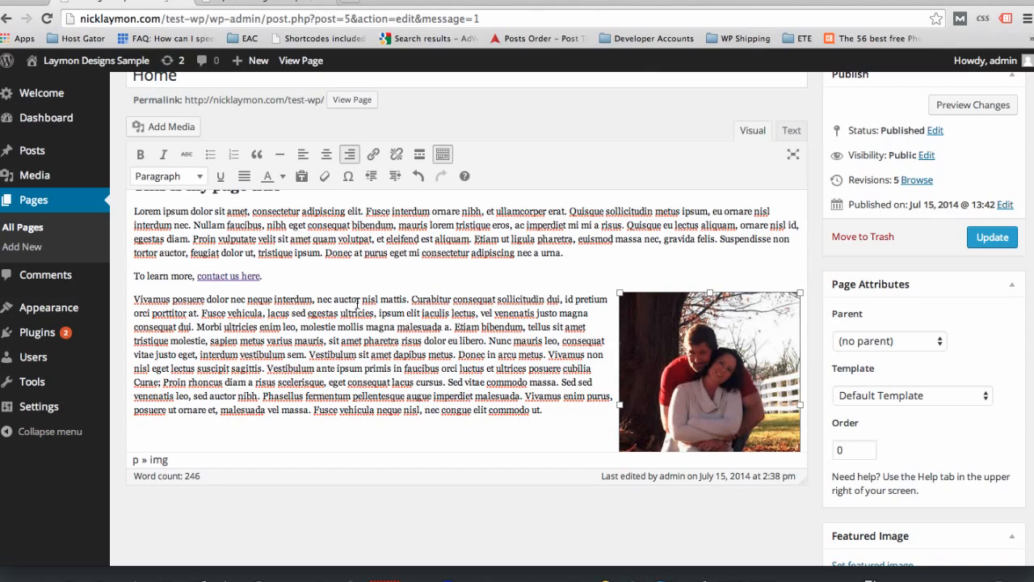
Step: Move the image up to the start of the Lorem ipsum paragraph under the page title and update the Home page
scroll(390, 329, up, 1)
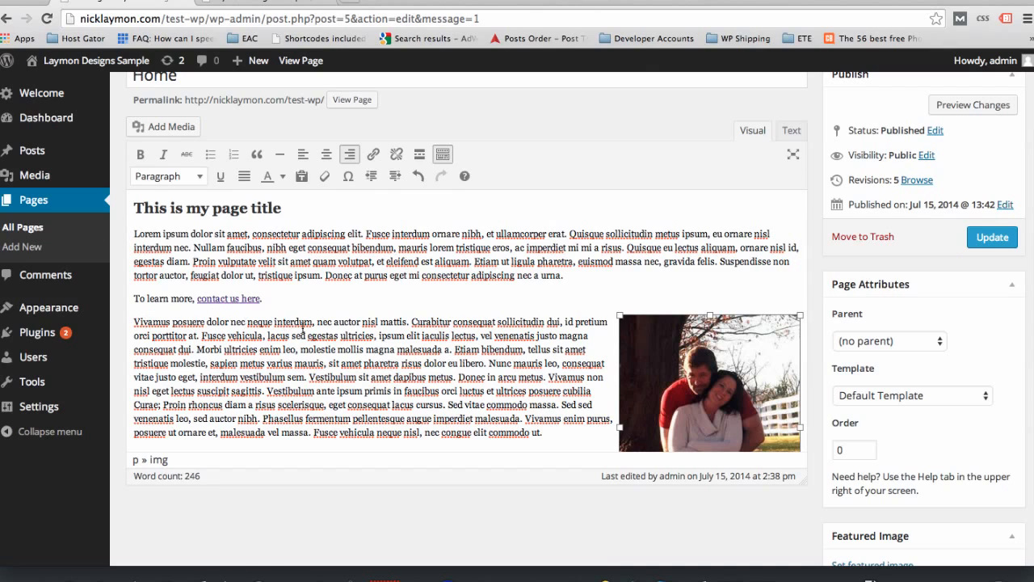
drag(636, 361, 137, 235)
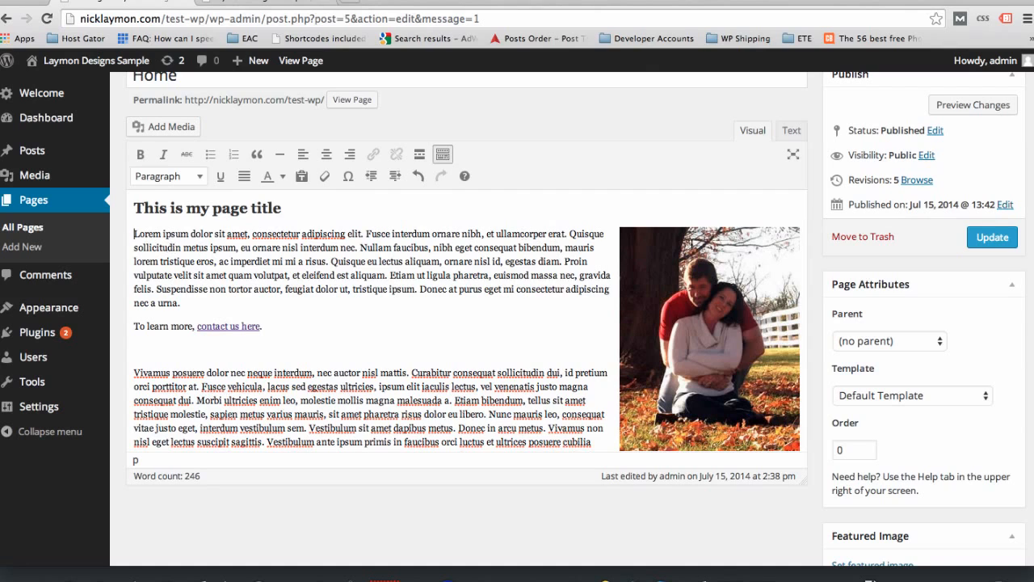
click(742, 327)
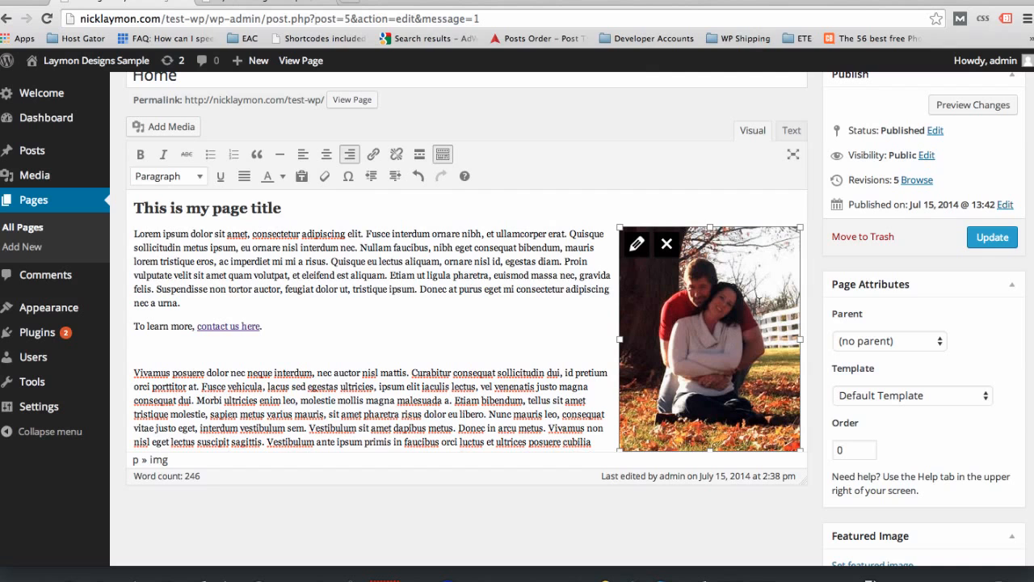
click(1000, 240)
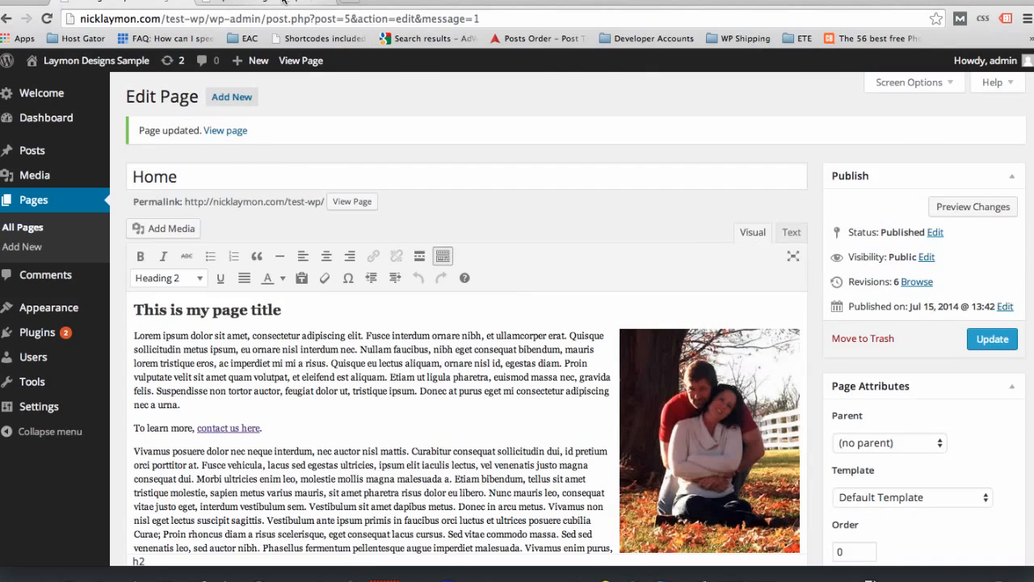
Step: Refresh the live Home page and check the right-aligned image beside the first paragraph
click(210, 1)
click(47, 18)
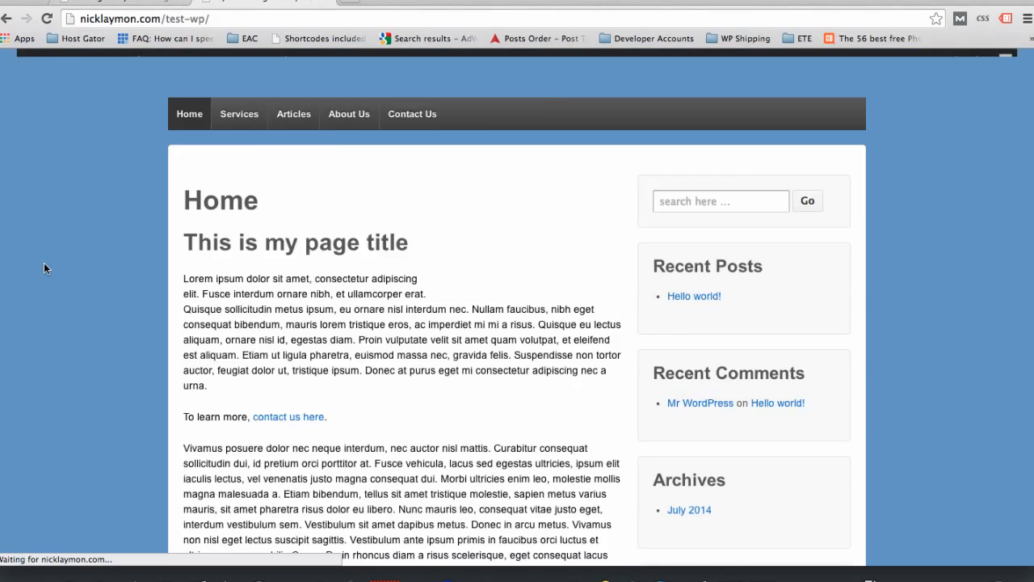
scroll(44, 263, up, 5)
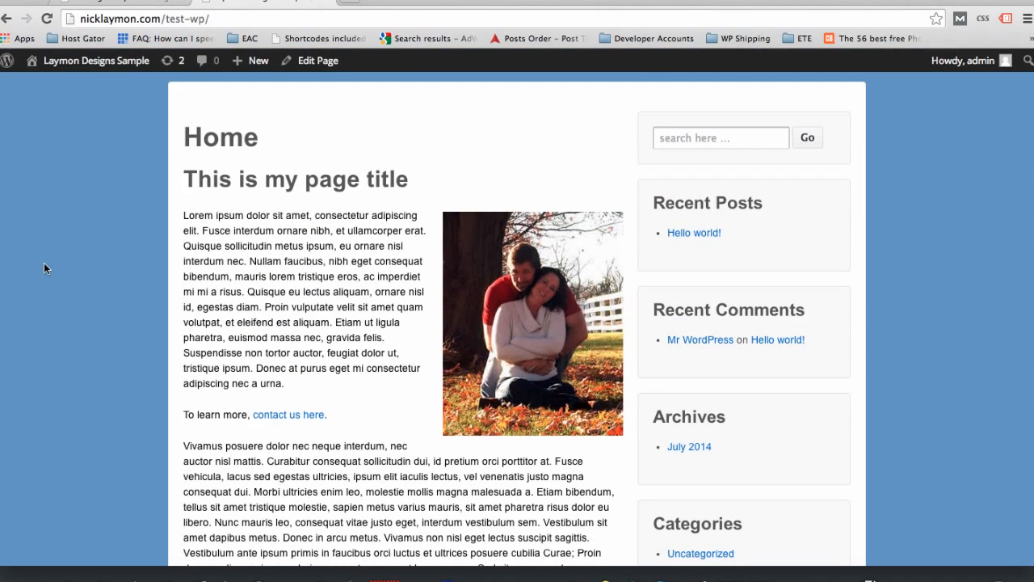
Step: Return to the Home page editor, align the image left, and update the page
click(125, 1)
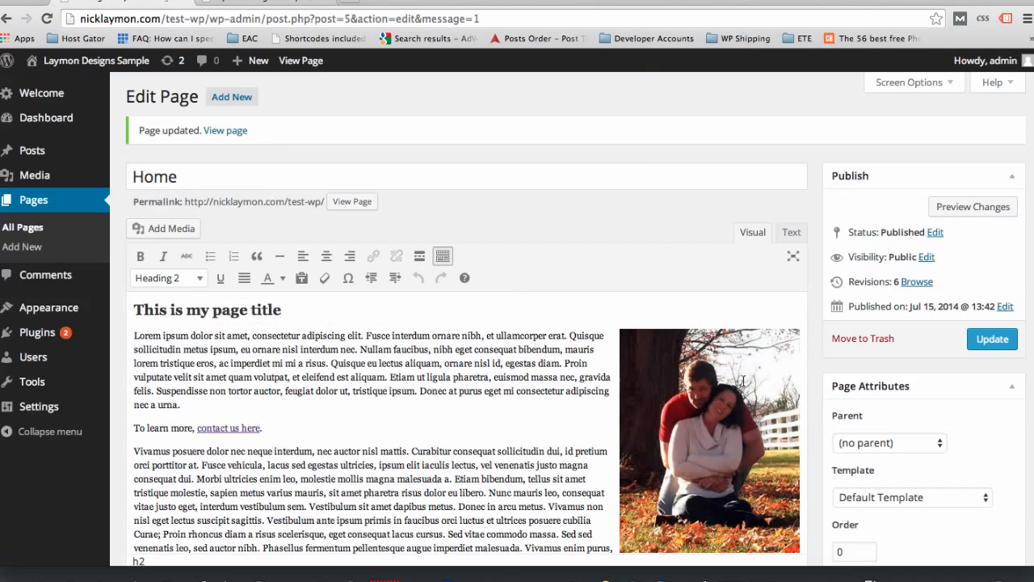
click(702, 380)
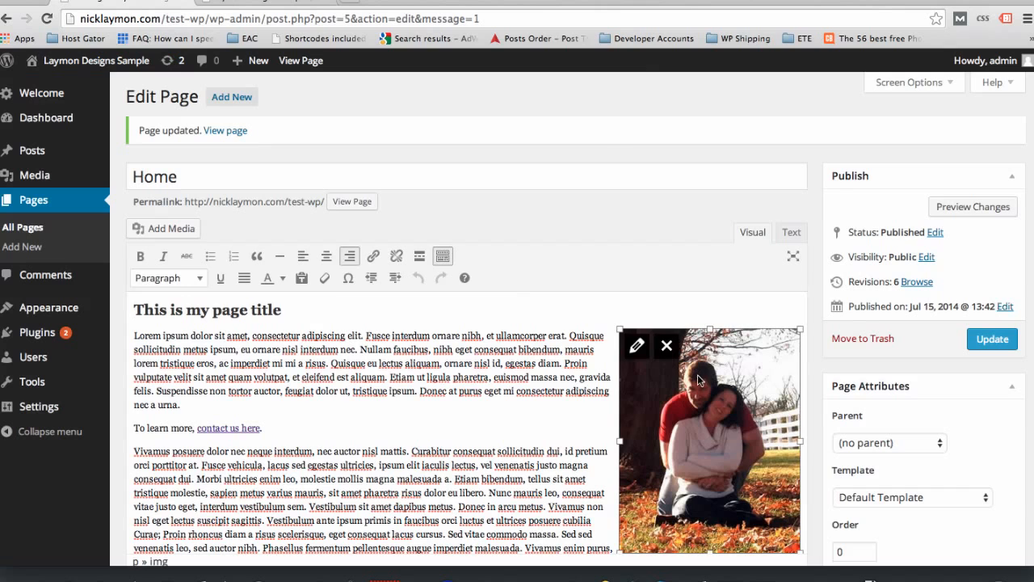
click(303, 256)
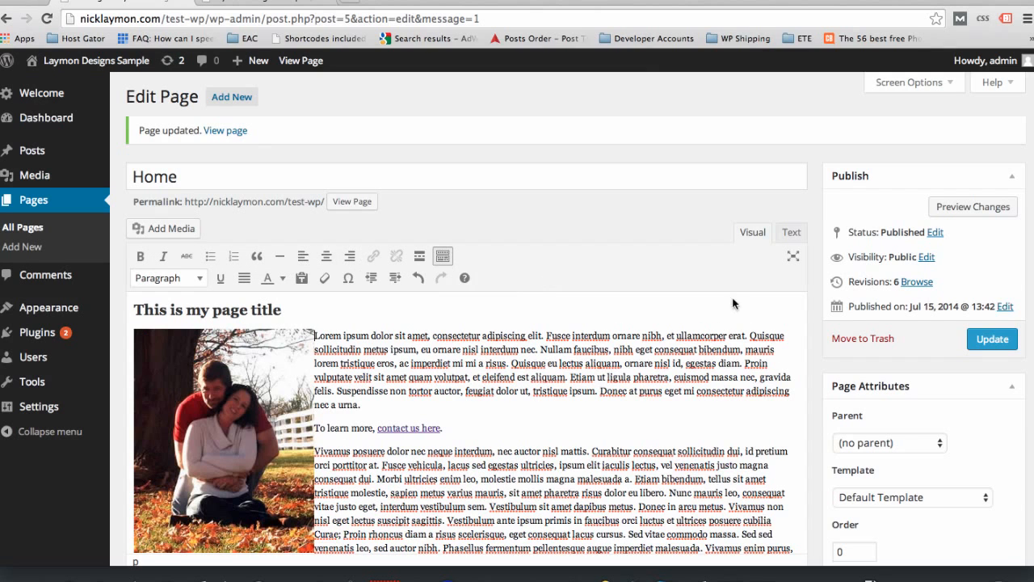
click(1002, 337)
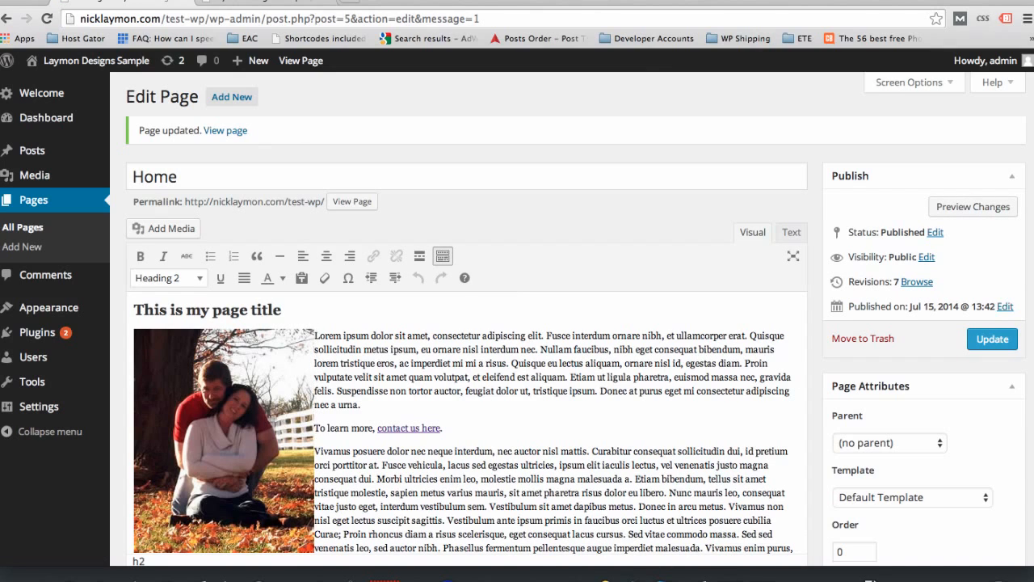
Step: Refresh the live Home page and compare the text wrap around the left-aligned image with the editor view
click(267, 4)
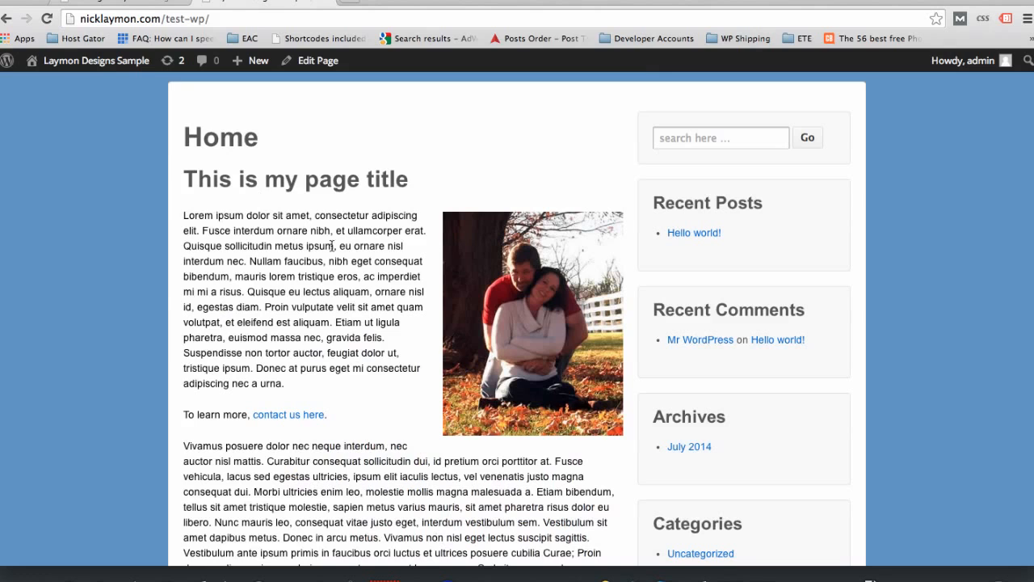
click(46, 16)
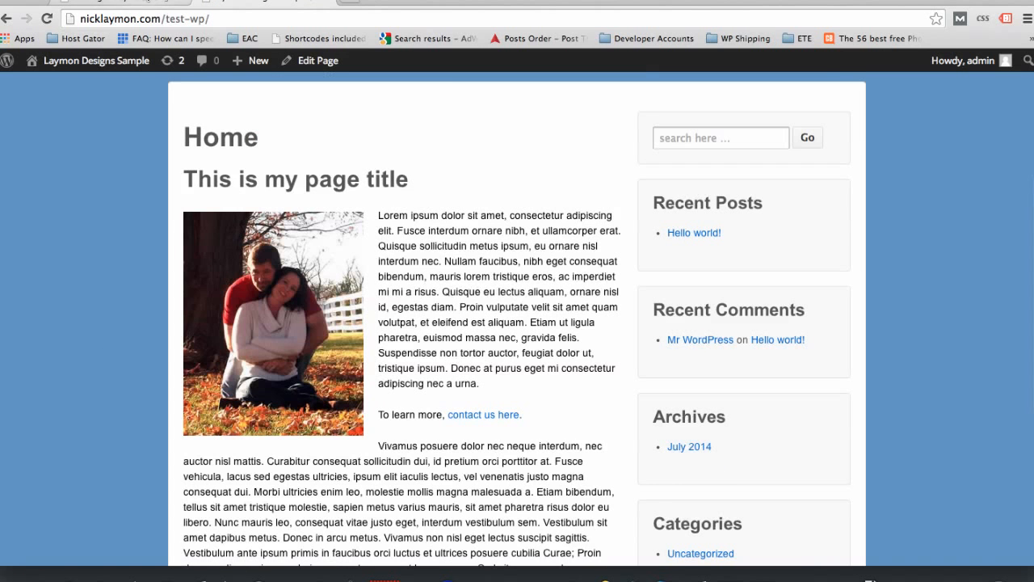
click(148, 2)
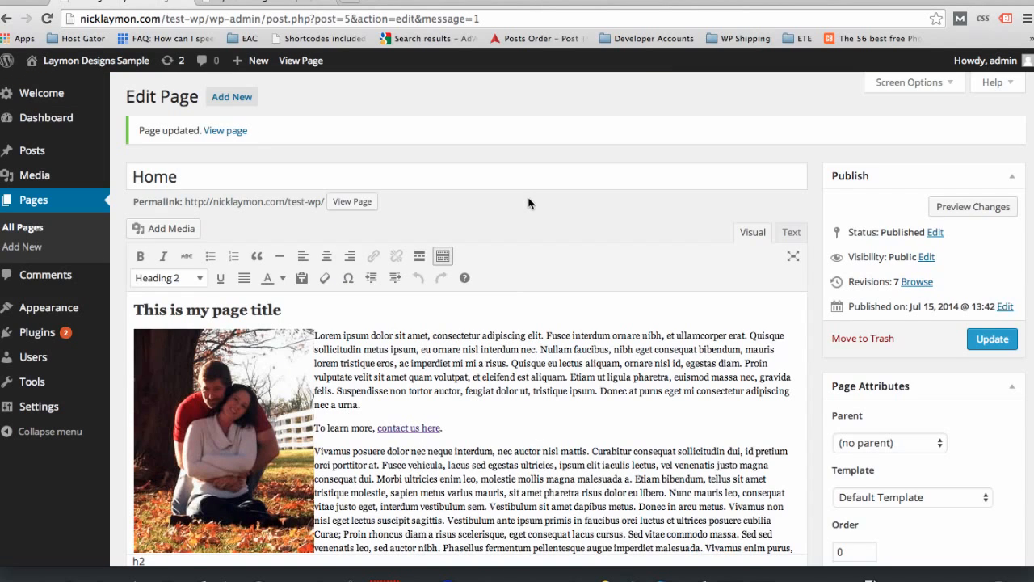
scroll(530, 204, down, 3)
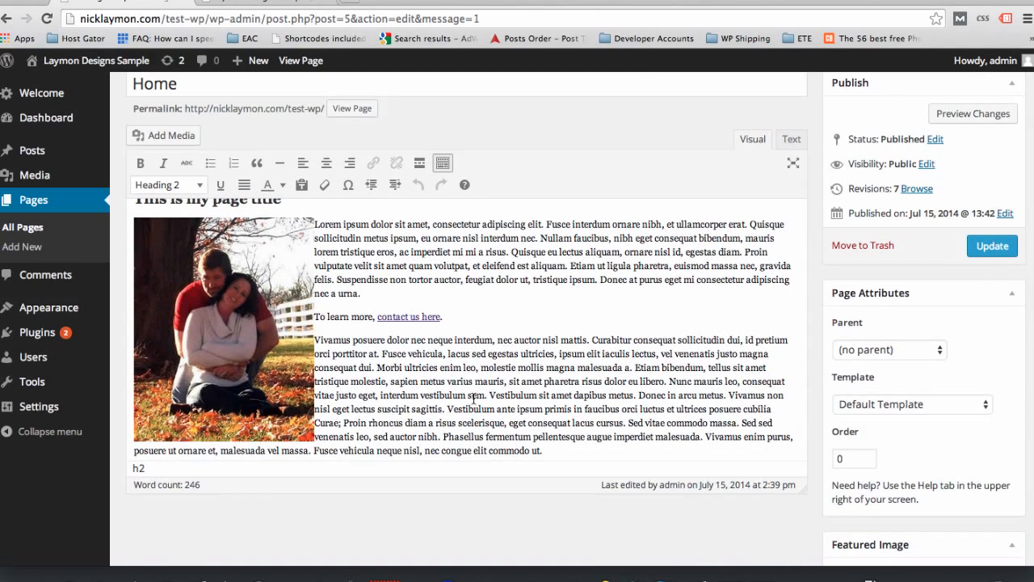
scroll(395, 320, up, 1)
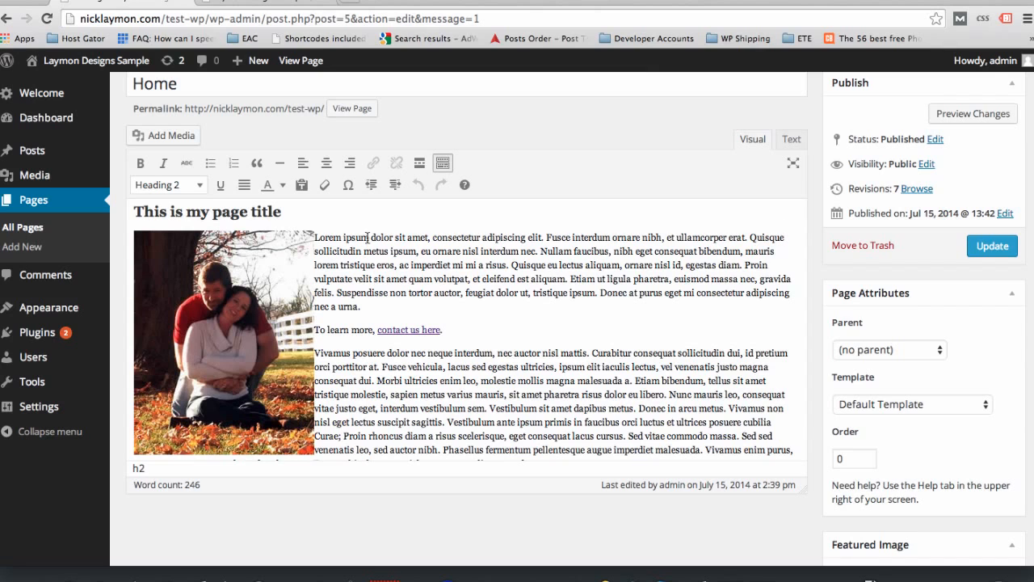
click(269, 10)
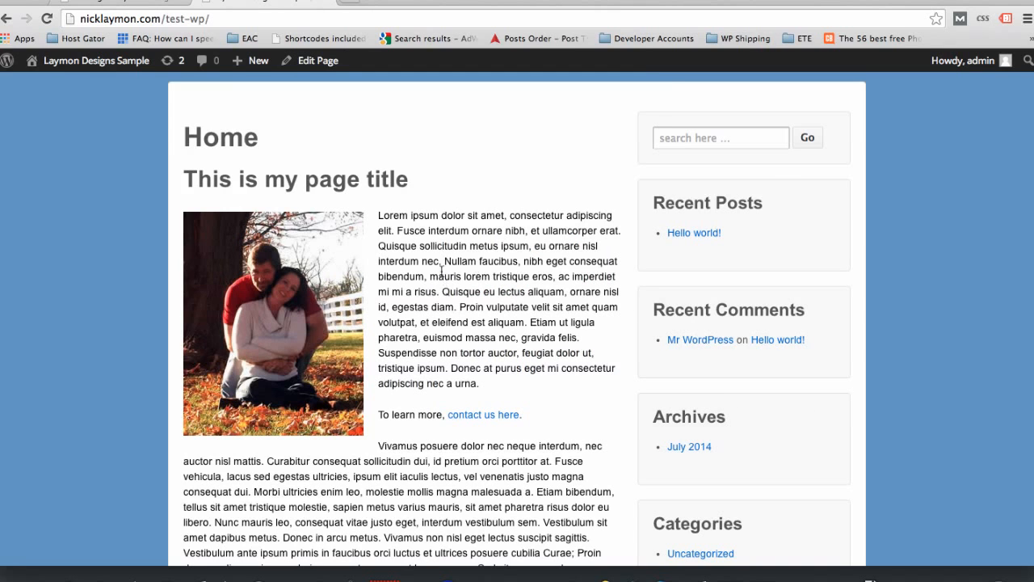
Step: Compare the left-aligned image's text wrap in the Home page editor with the live page
click(125, 4)
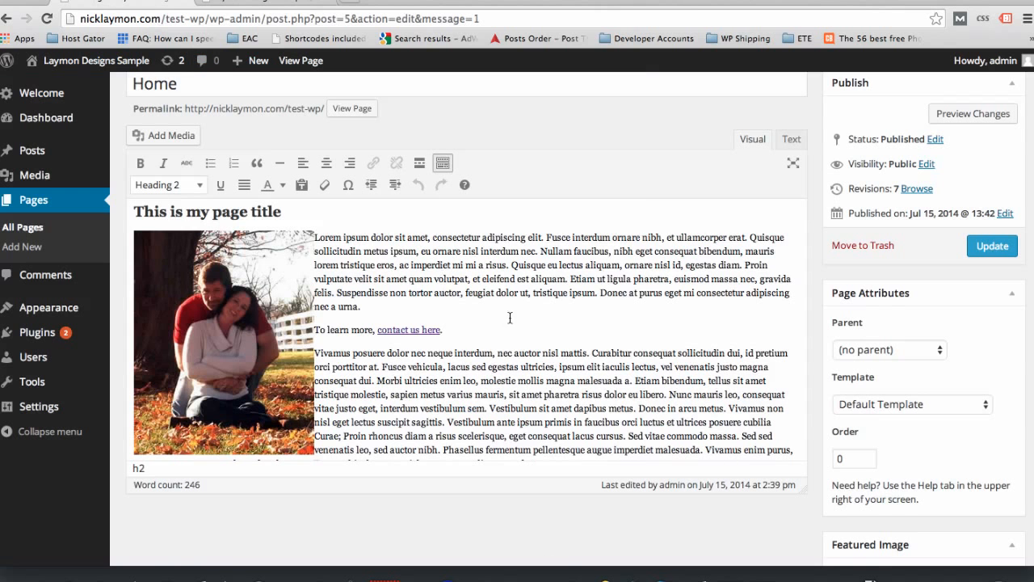
click(265, 2)
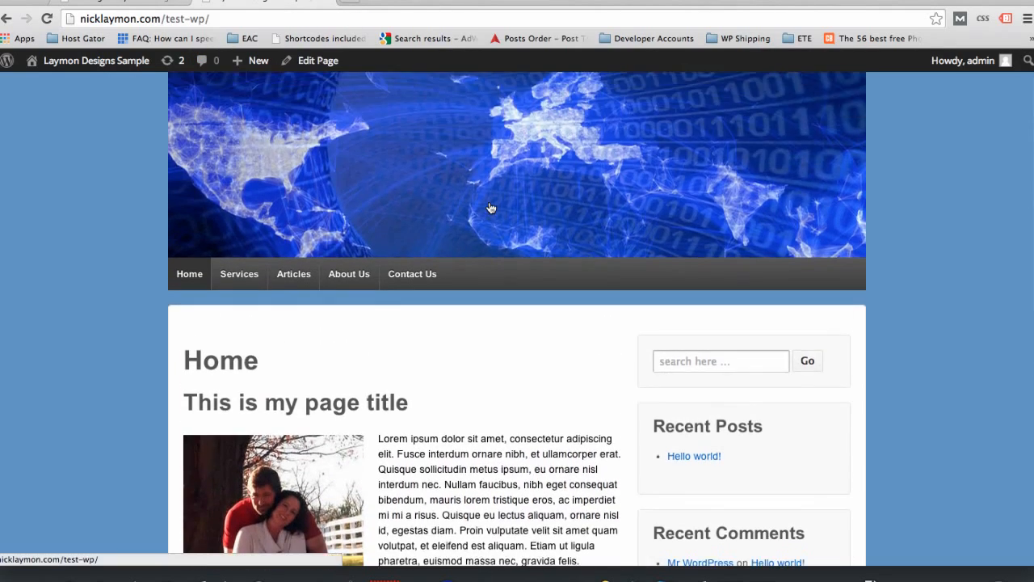
scroll(491, 209, down, 3)
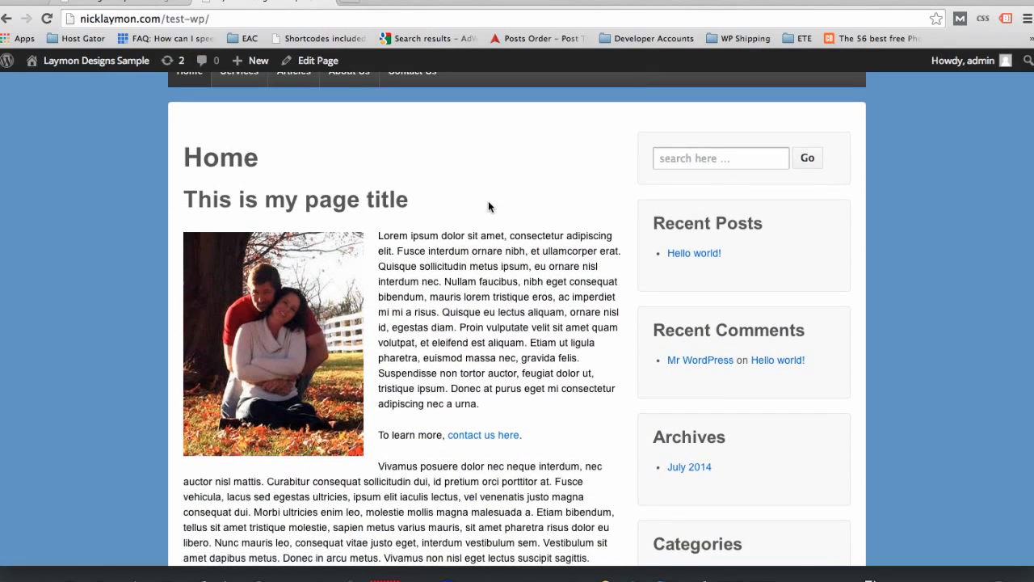
click(121, 3)
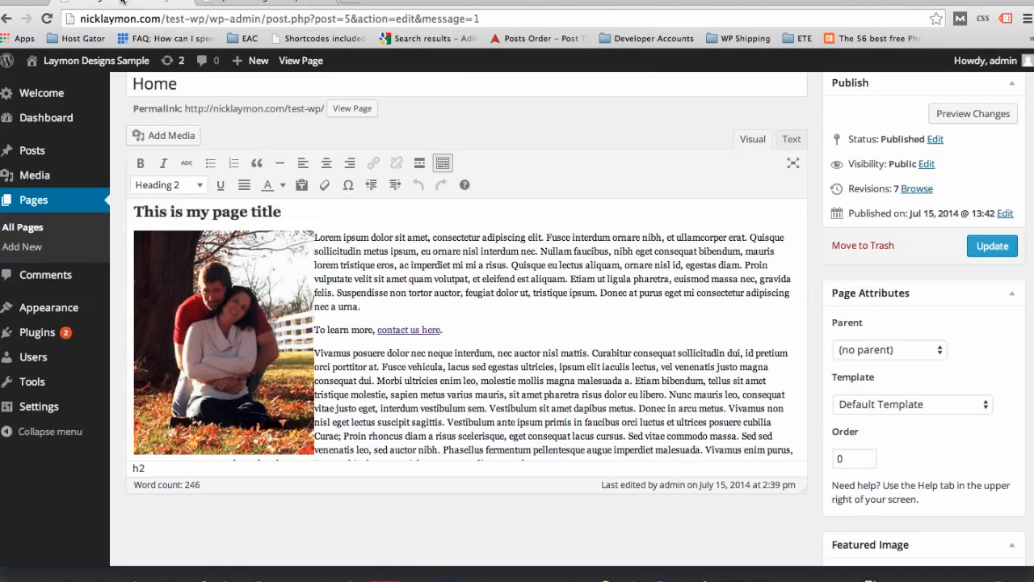
scroll(590, 303, down, 2)
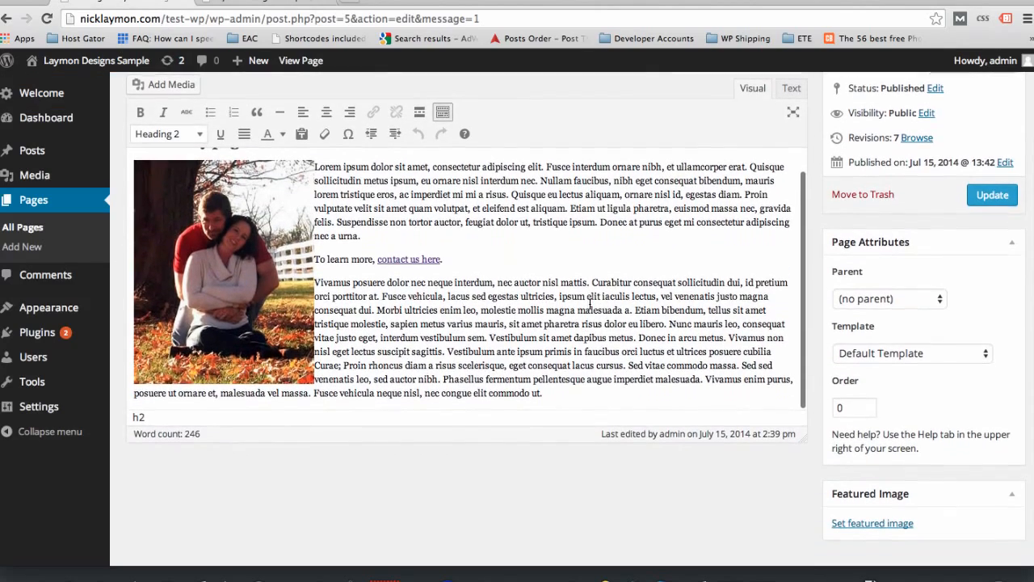
scroll(590, 304, up, 1)
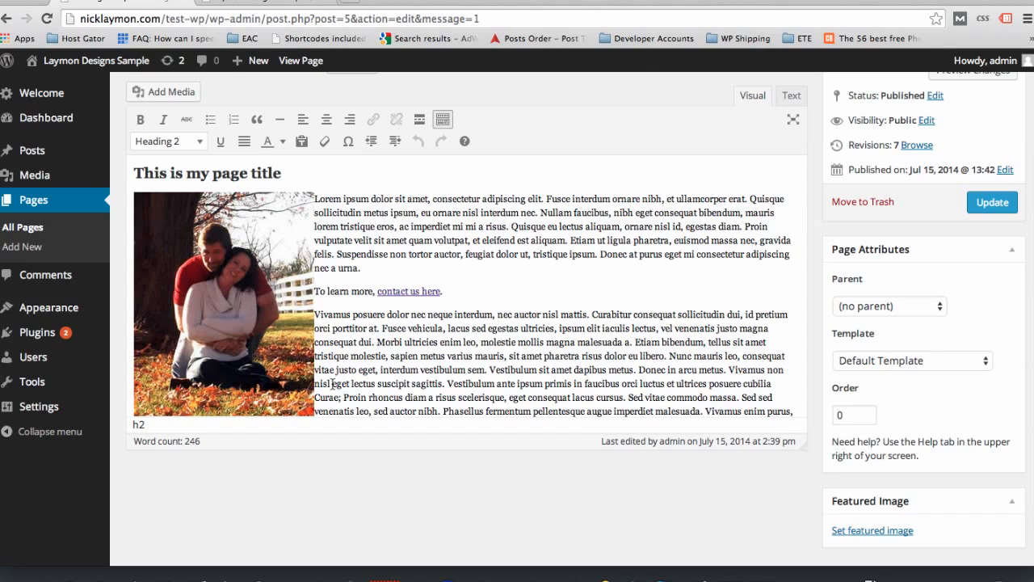
Step: Open the image's details, add the caption "Aren't we cute?!", and replace the alternative text with the couple's full names
click(197, 289)
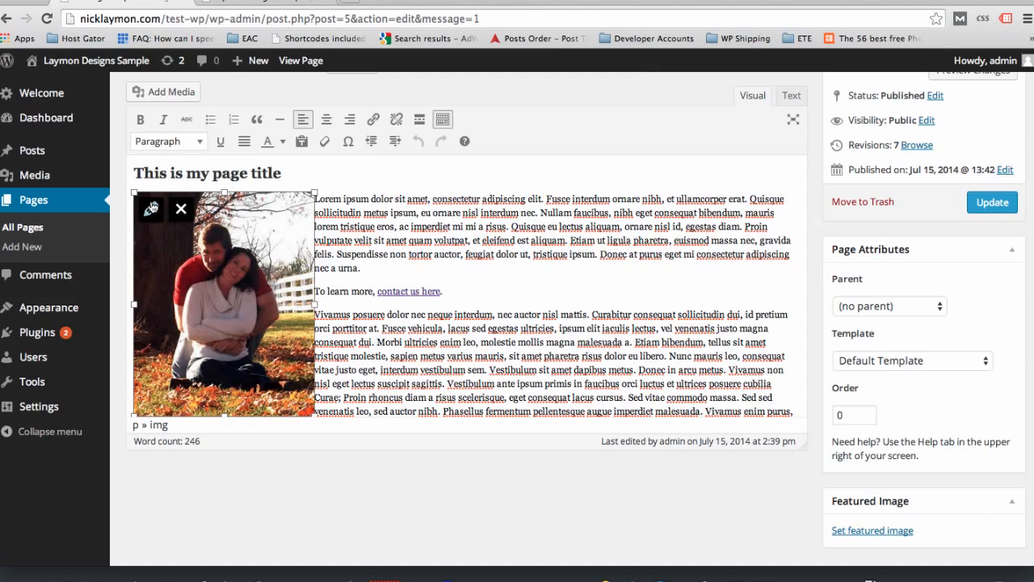
click(151, 211)
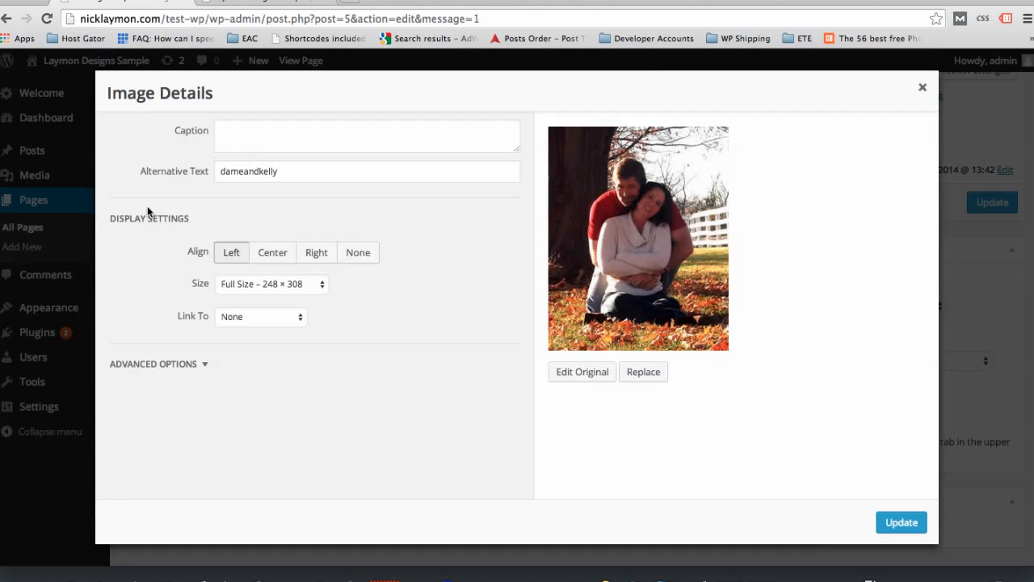
click(227, 132)
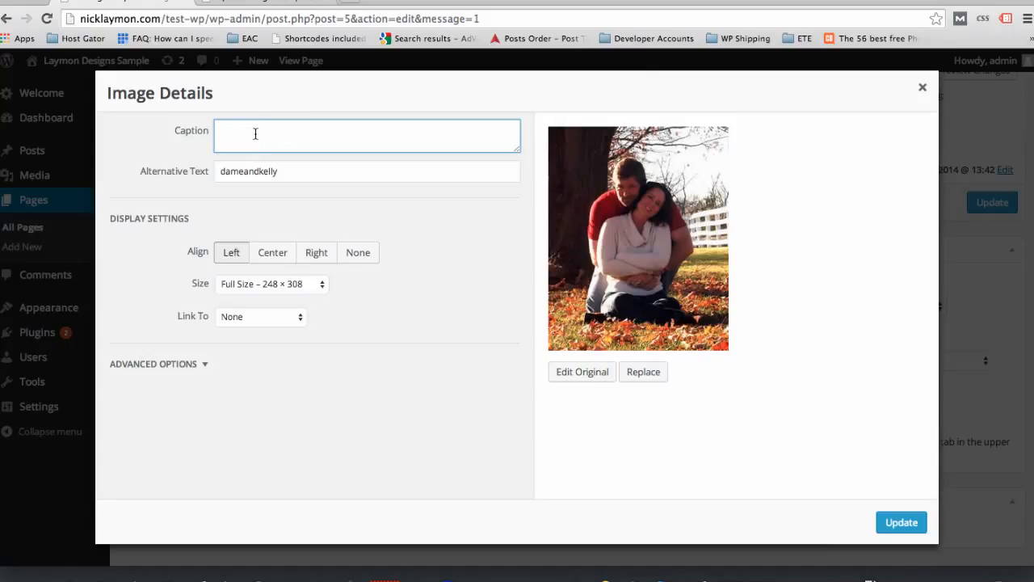
text(Aren't we cute?!)
drag(298, 171, 126, 168)
text(Damian)
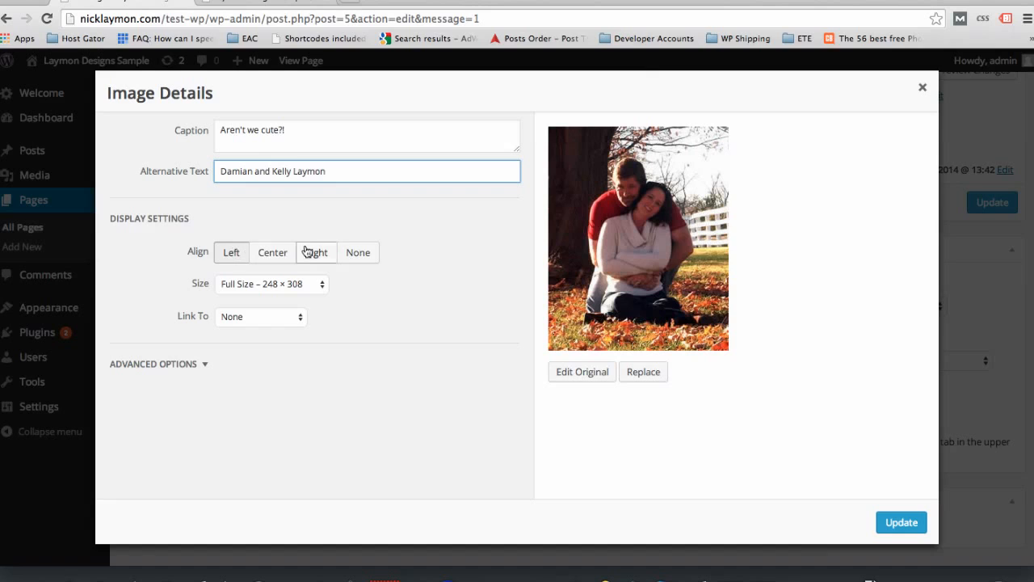
Step: Try the Custom Size option for the image and return it to Full Size – 248 × 308
click(266, 284)
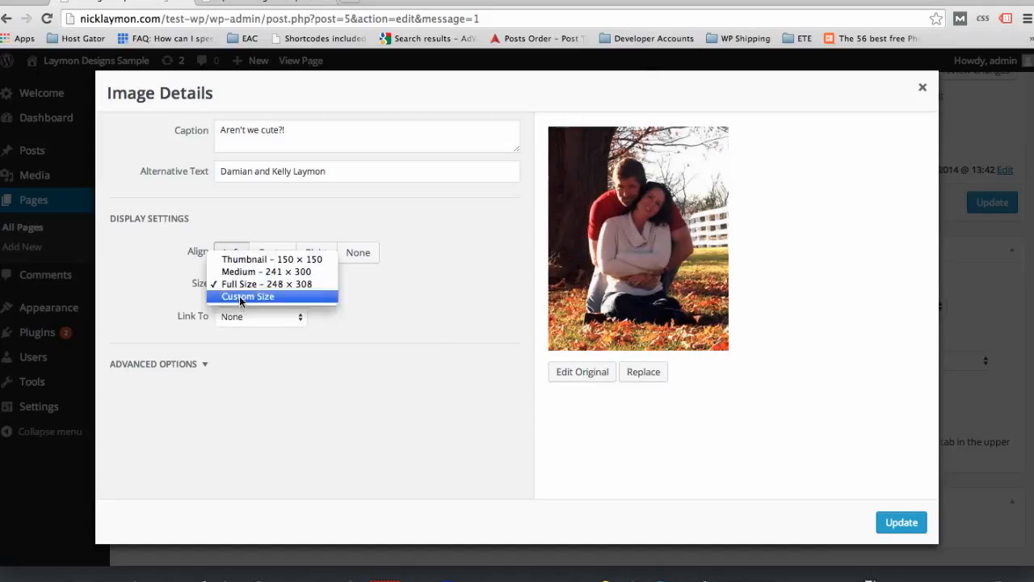
click(240, 296)
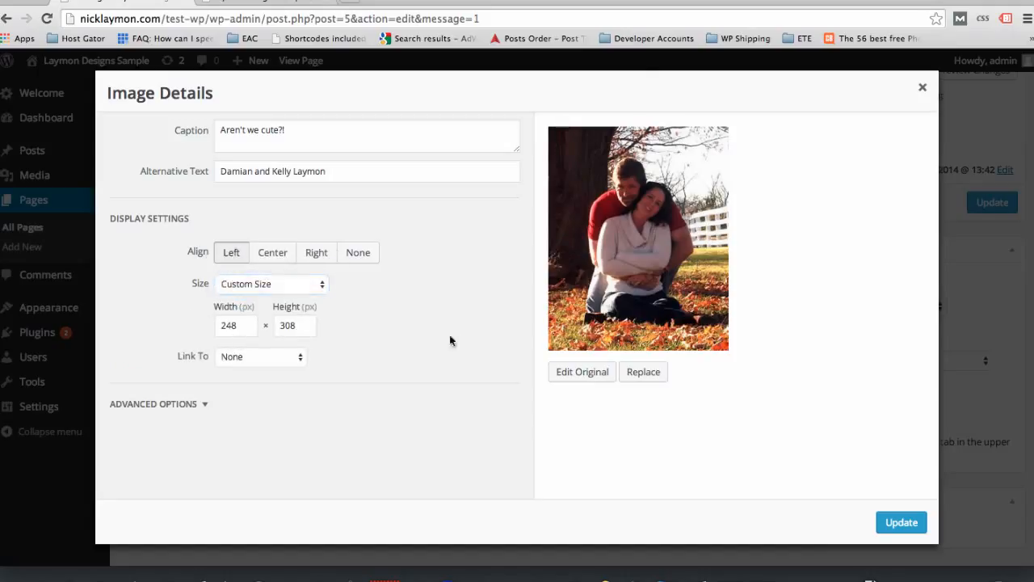
click(236, 285)
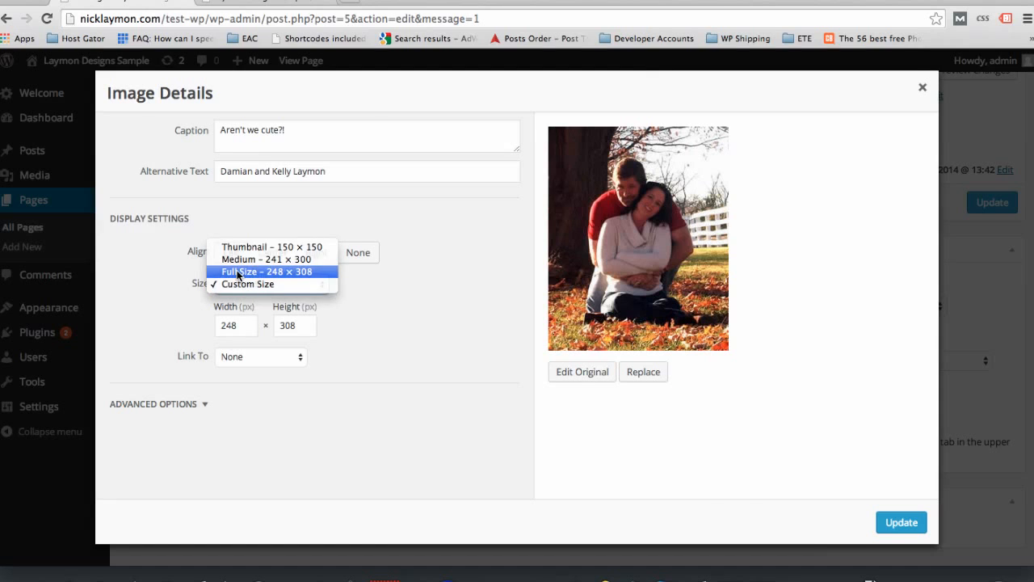
click(239, 272)
Step: Apply the new image details and update the Home page
click(901, 523)
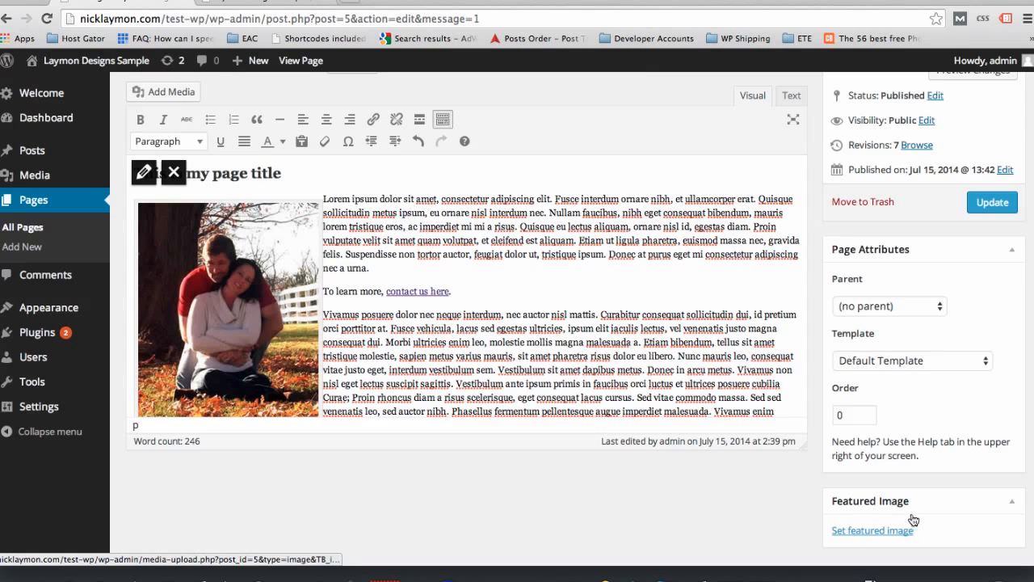
click(1007, 204)
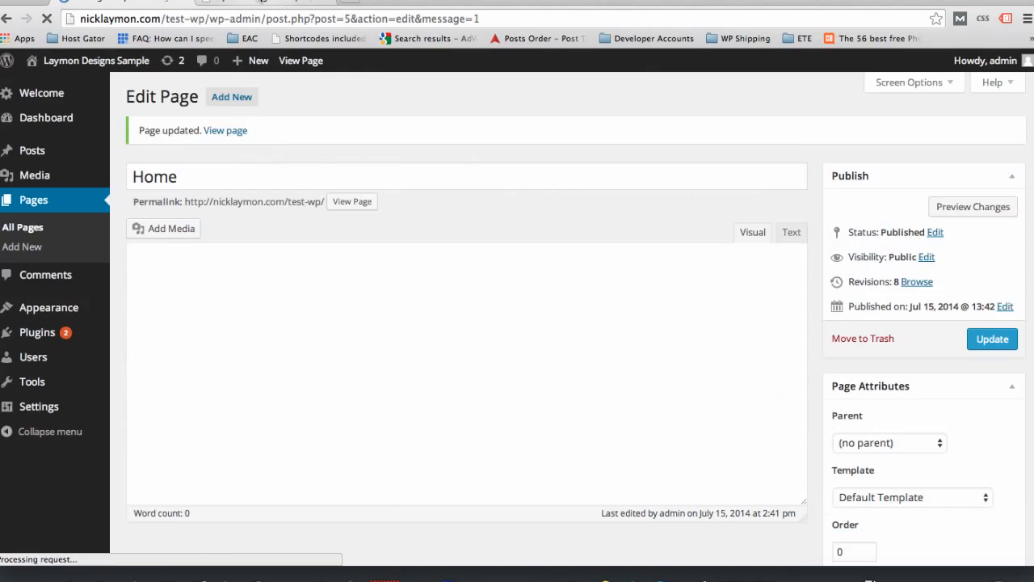
Step: Refresh the live Home page and check the caption beneath the image
click(261, 3)
click(46, 19)
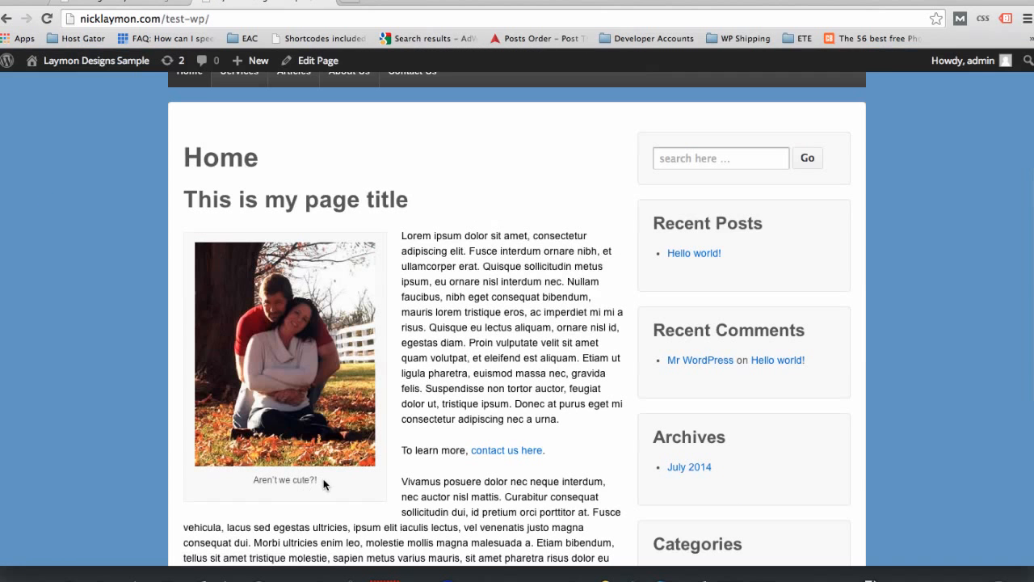
drag(327, 483, 252, 482)
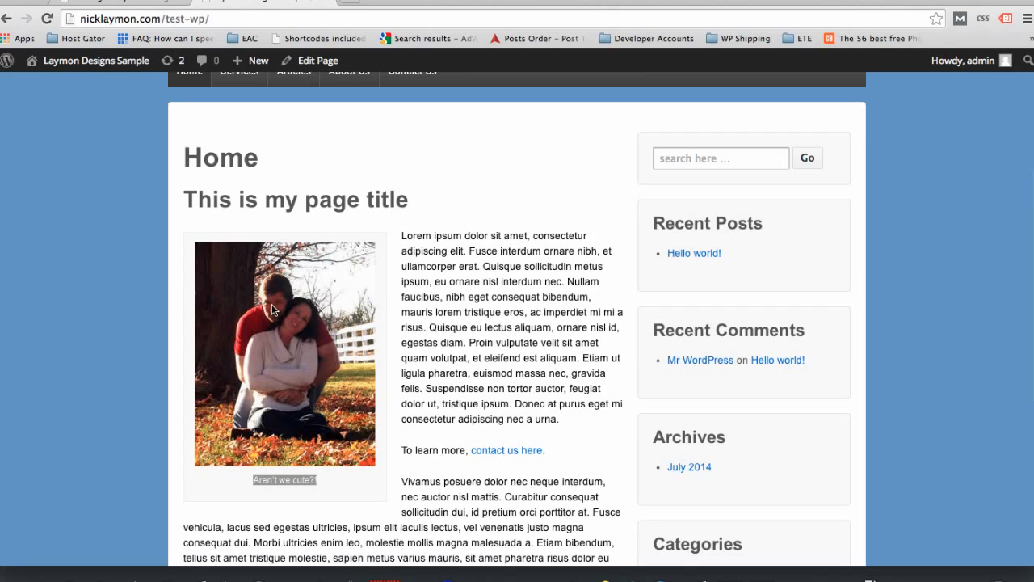
click(332, 490)
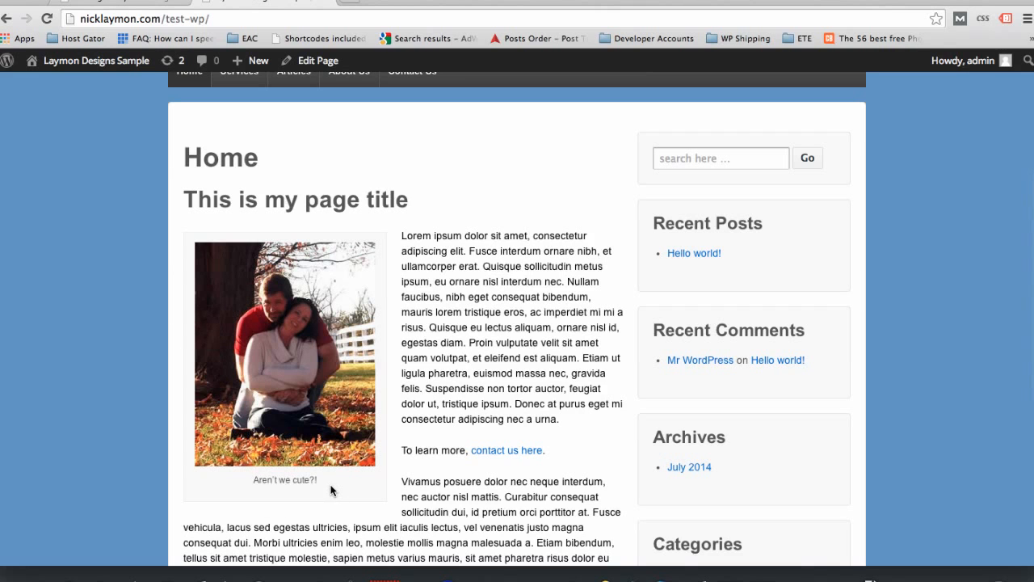
Step: Review the image's alternative text in its details from the Home page editor, and save the image and the page again
click(97, 2)
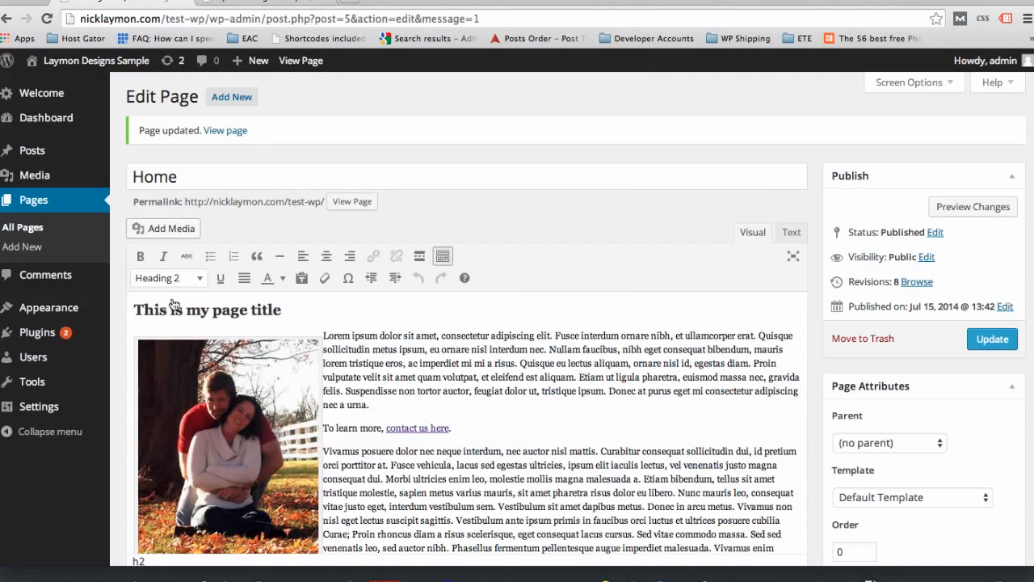
click(195, 374)
click(155, 357)
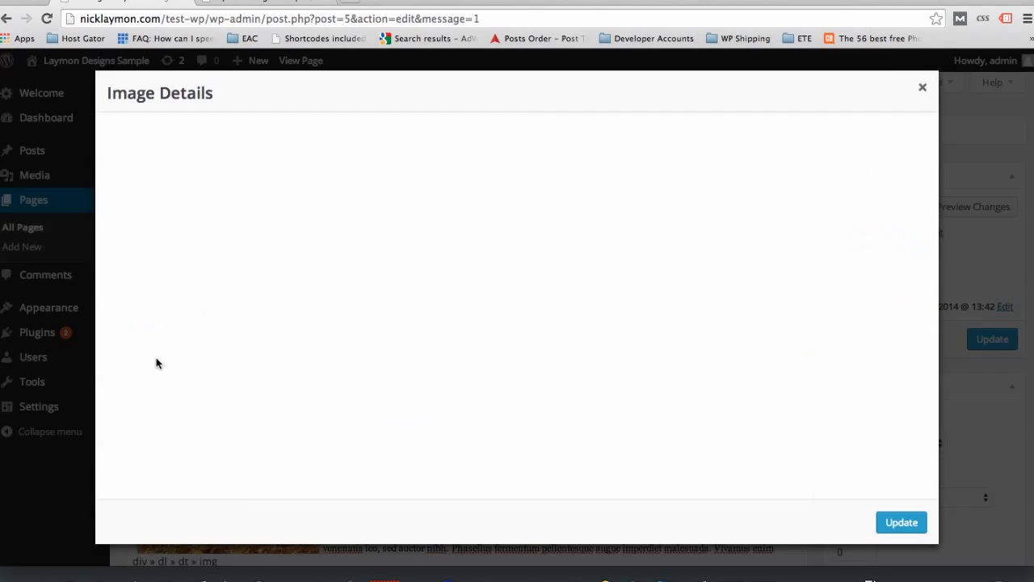
drag(335, 172, 218, 171)
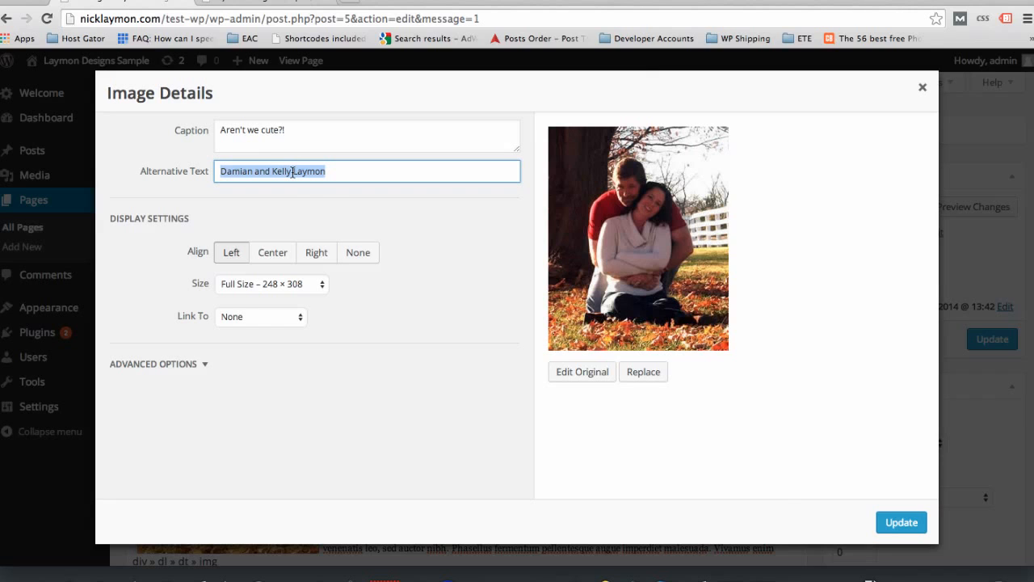
click(898, 522)
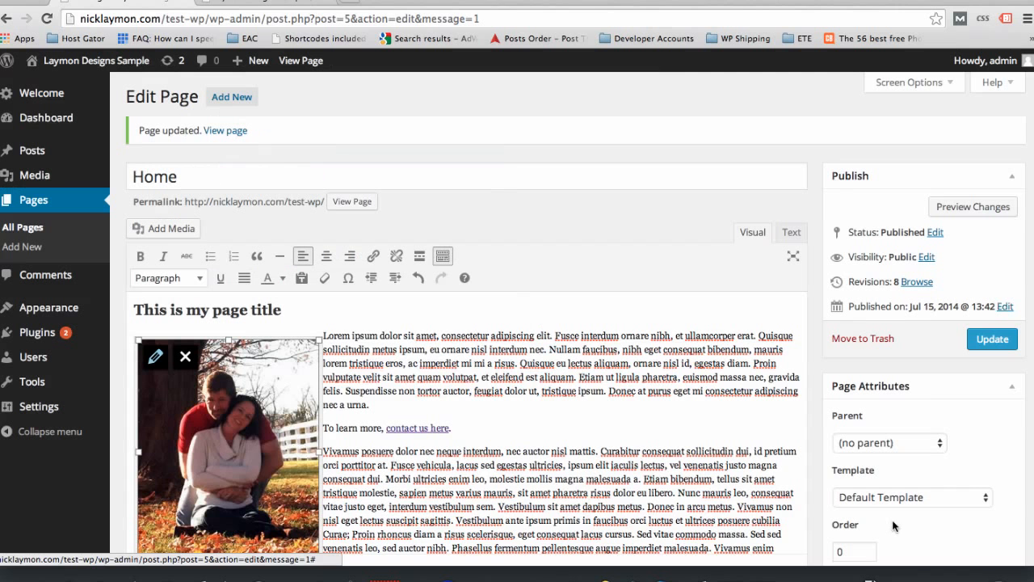
click(993, 339)
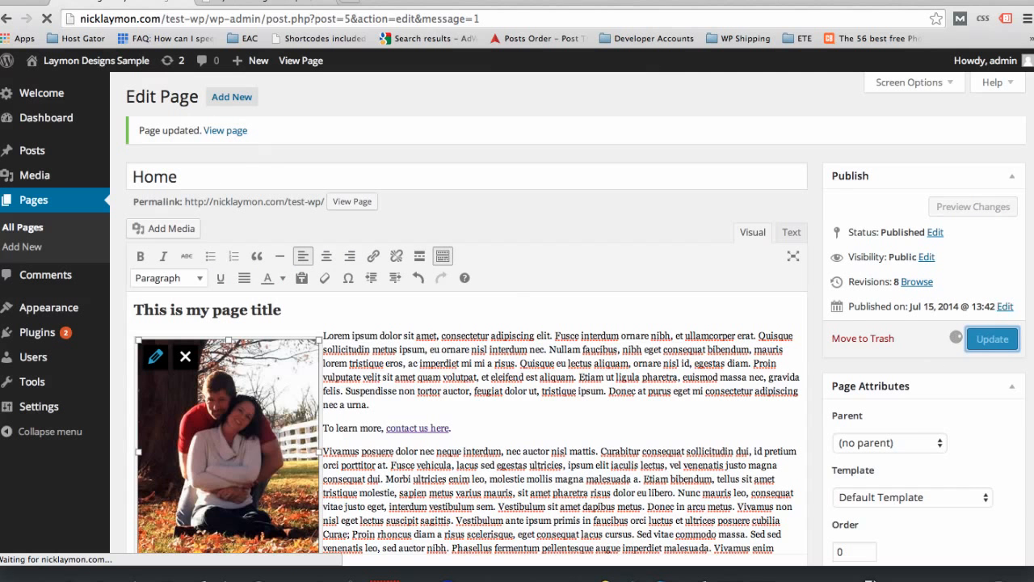
Step: Refresh the live Home page and look over the finished layout from the header to the end of the text
click(275, 5)
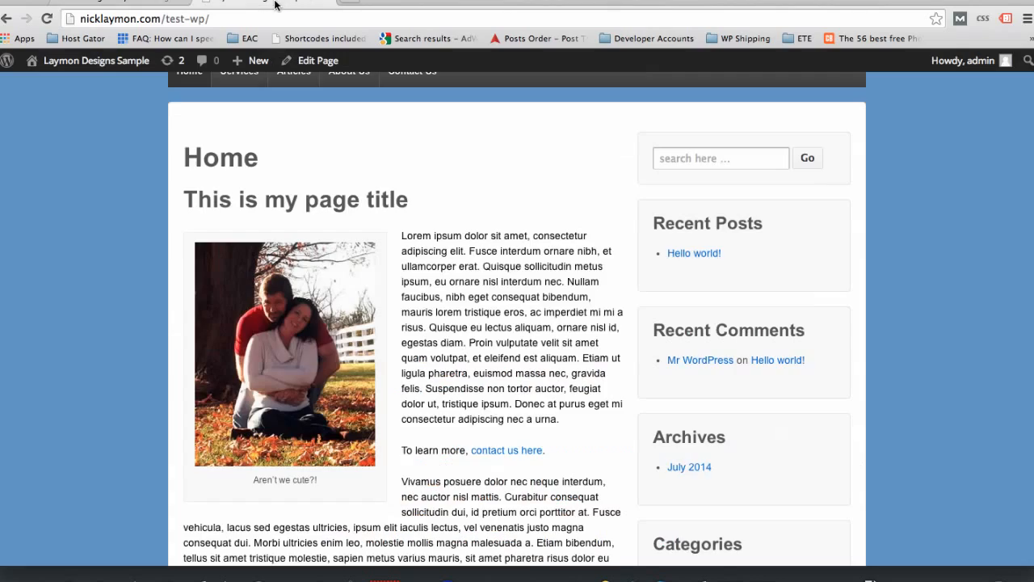
click(46, 19)
scroll(50, 252, down, 2)
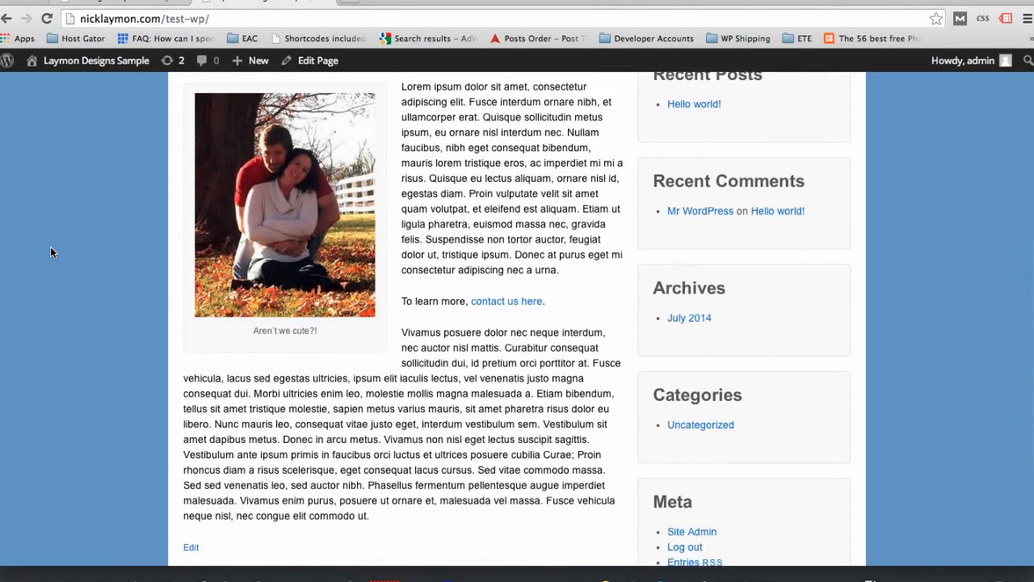
scroll(50, 252, up, 3)
scroll(51, 253, down, 5)
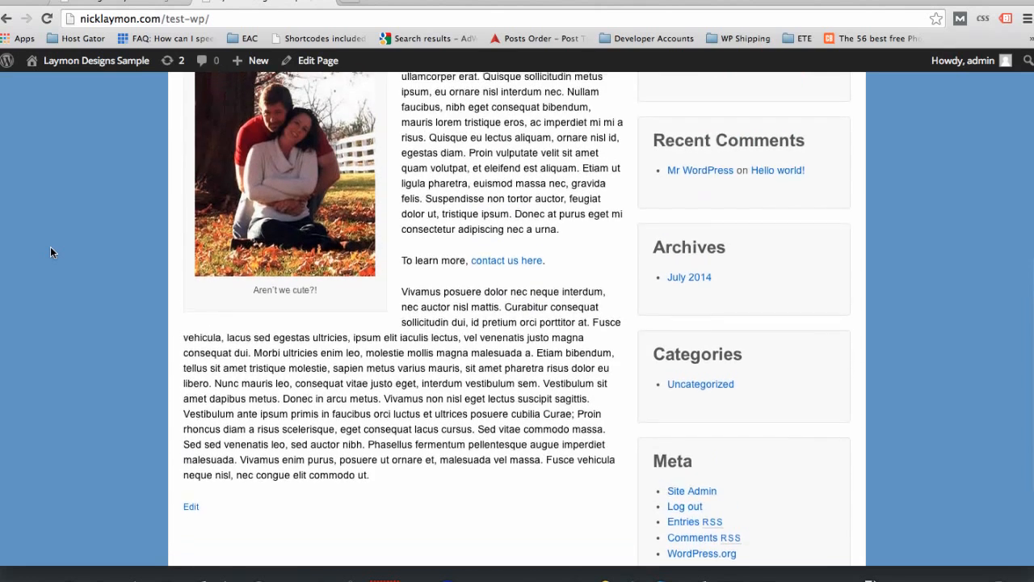
scroll(50, 252, up, 4)
scroll(50, 252, up, 3)
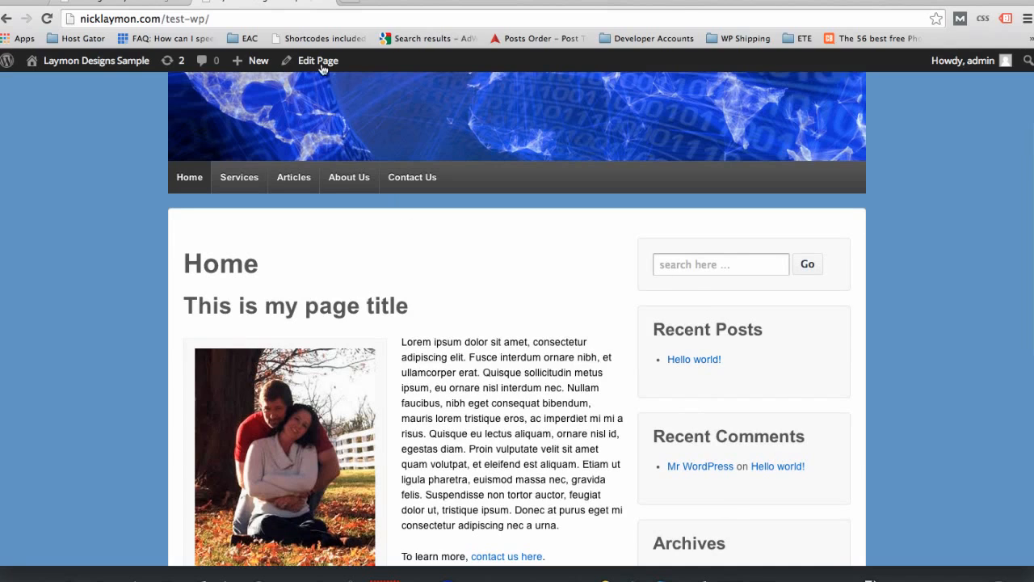
click(419, 3)
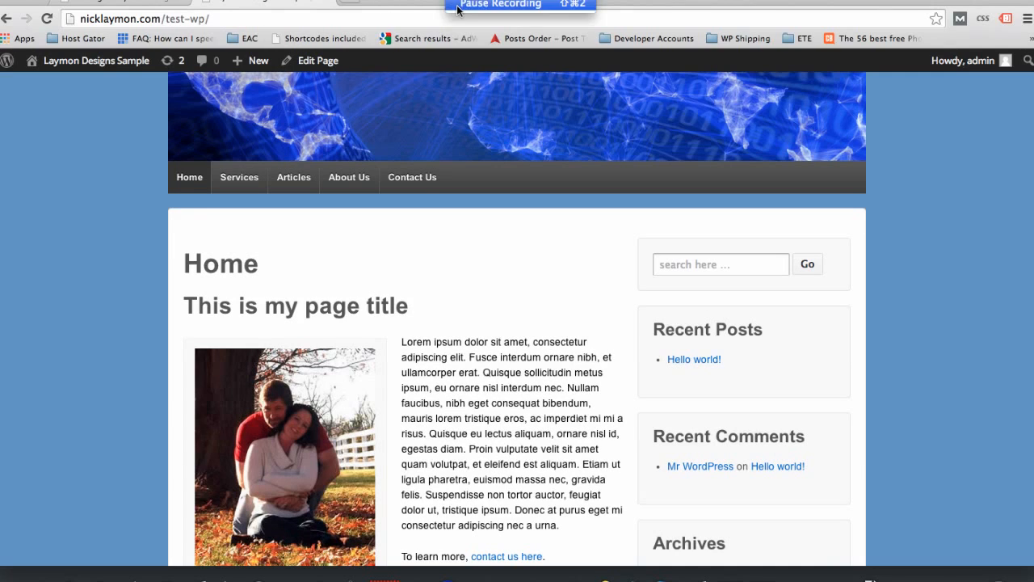